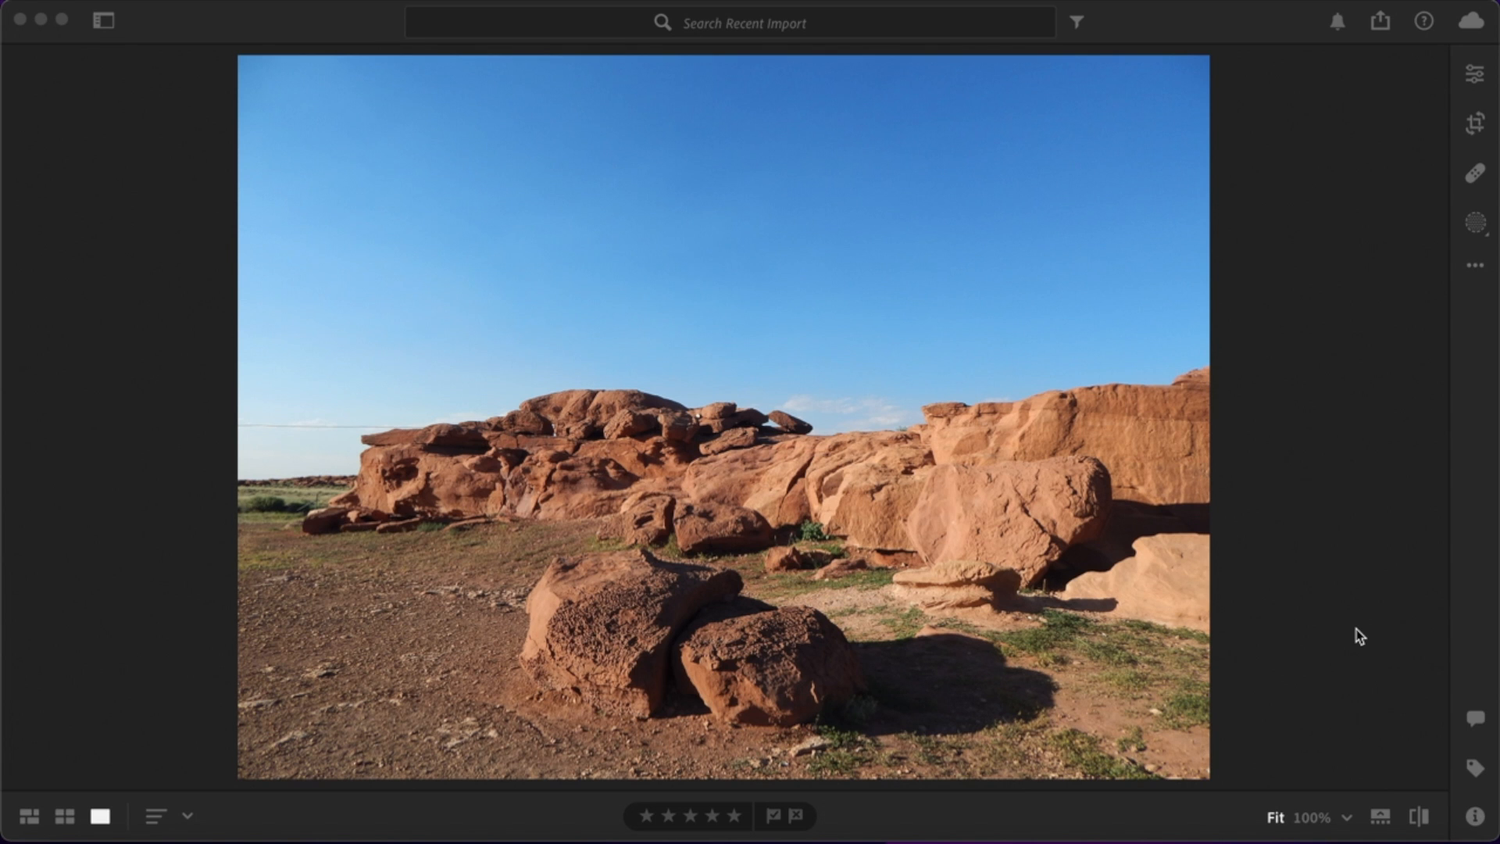
Step: Set the photo's Exposure to +0.29, Contrast to +35 and Highlights to −41
click(1475, 75)
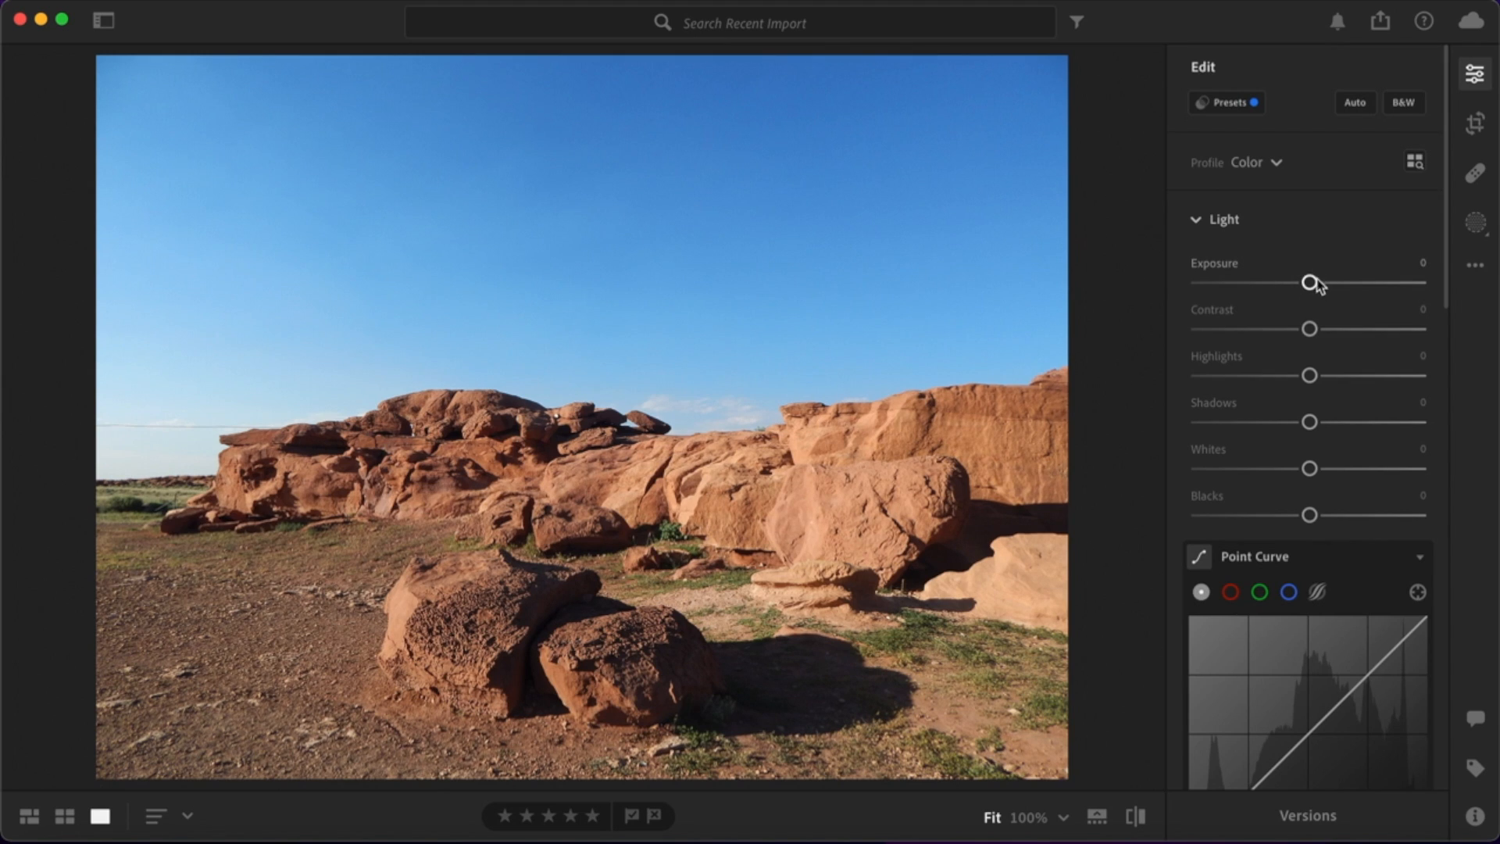
drag(1311, 286, 1319, 289)
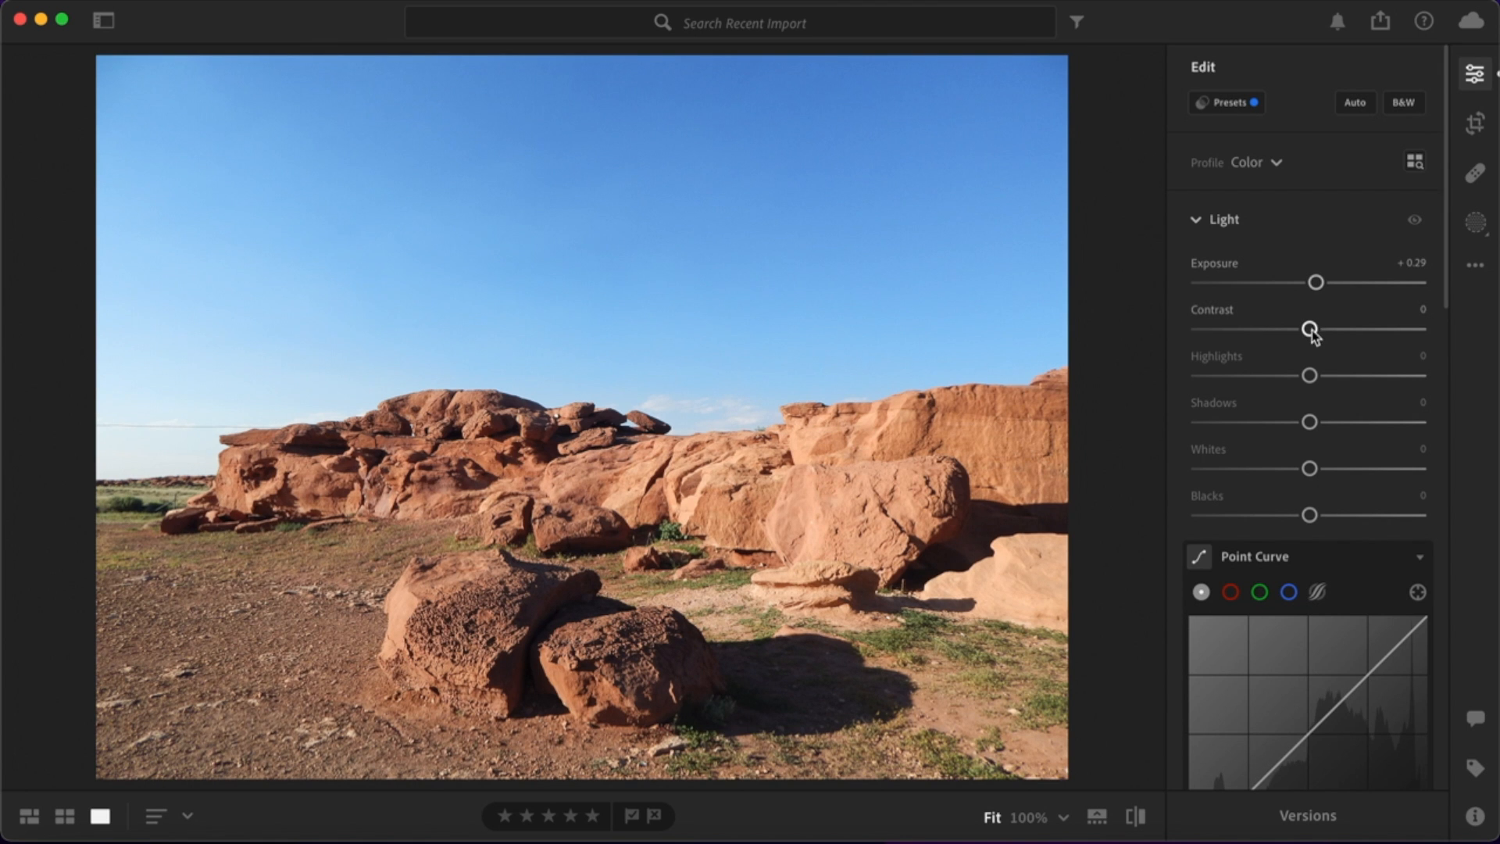
drag(1310, 330, 1350, 331)
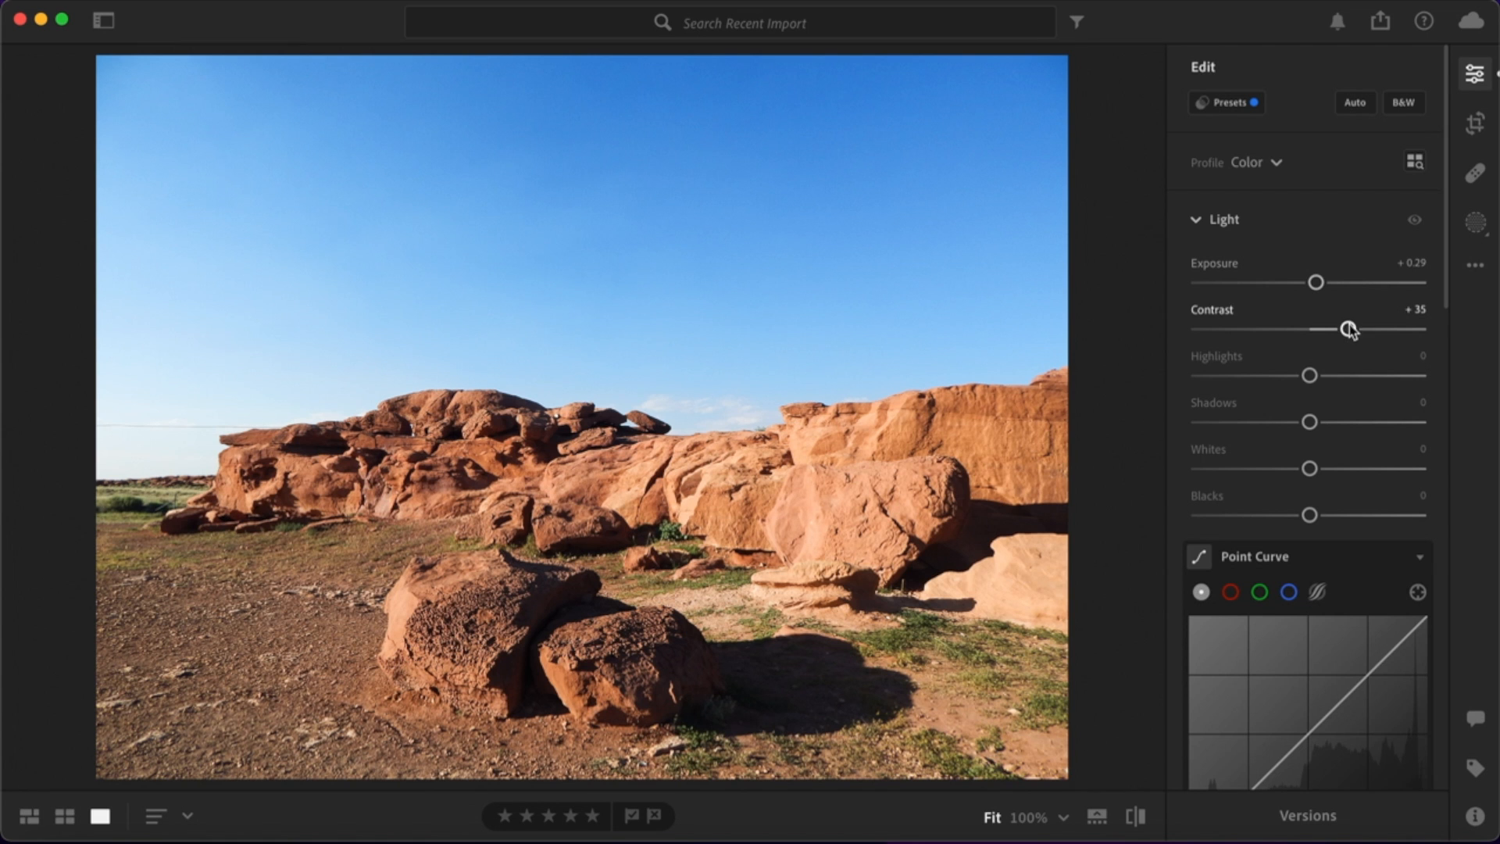
mouse_move(1310, 378)
mouse_down()
mouse_move(1254, 386)
mouse_move(1283, 384)
mouse_up()
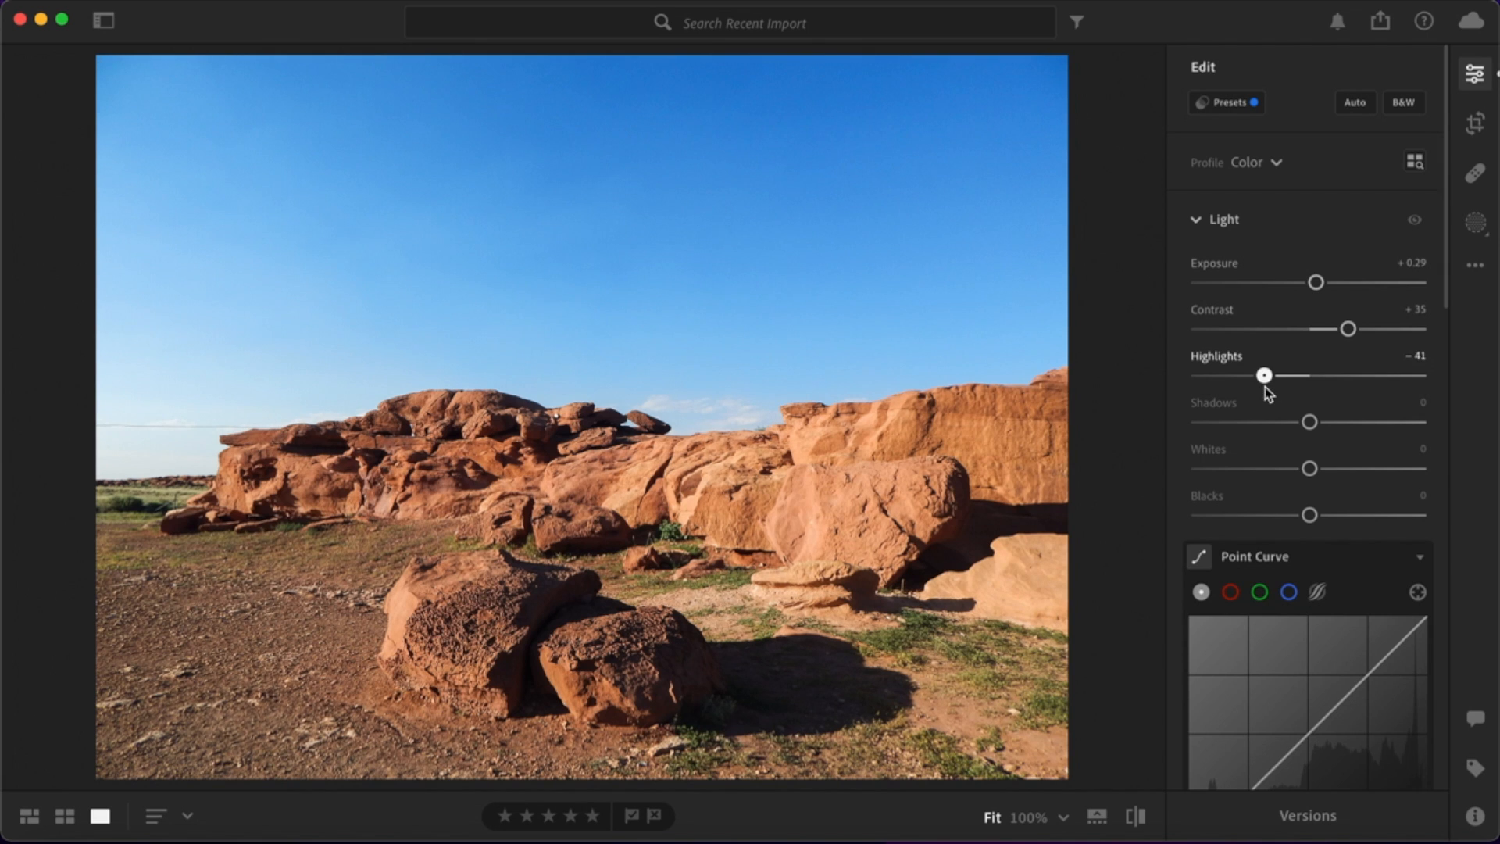
Step: Set the photo's Shadows to +31, Whites to −38 and Blacks to −58
scroll(1268, 447, down, 1)
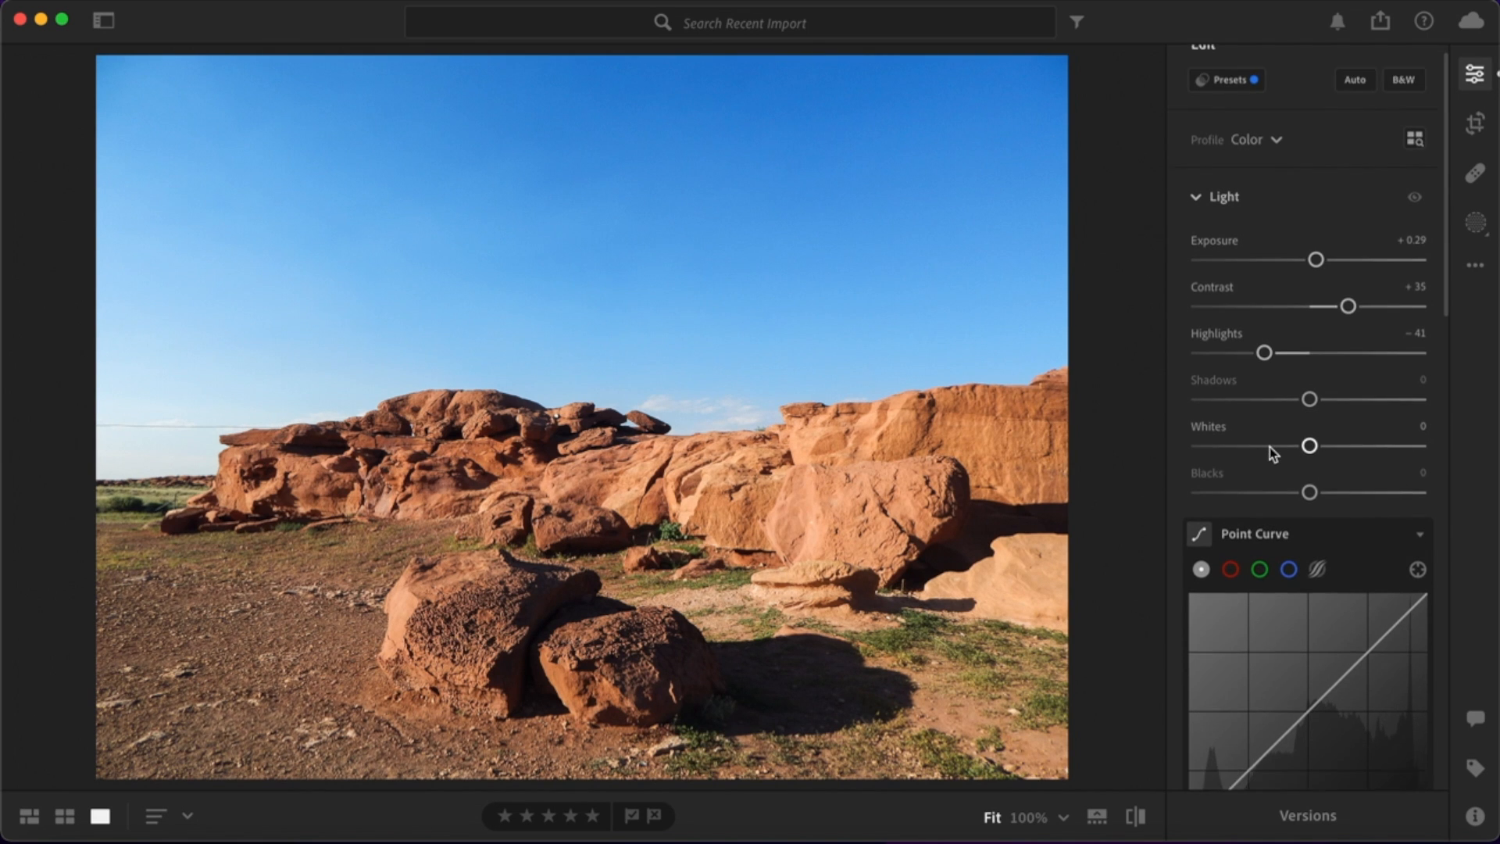
scroll(1269, 447, down, 3)
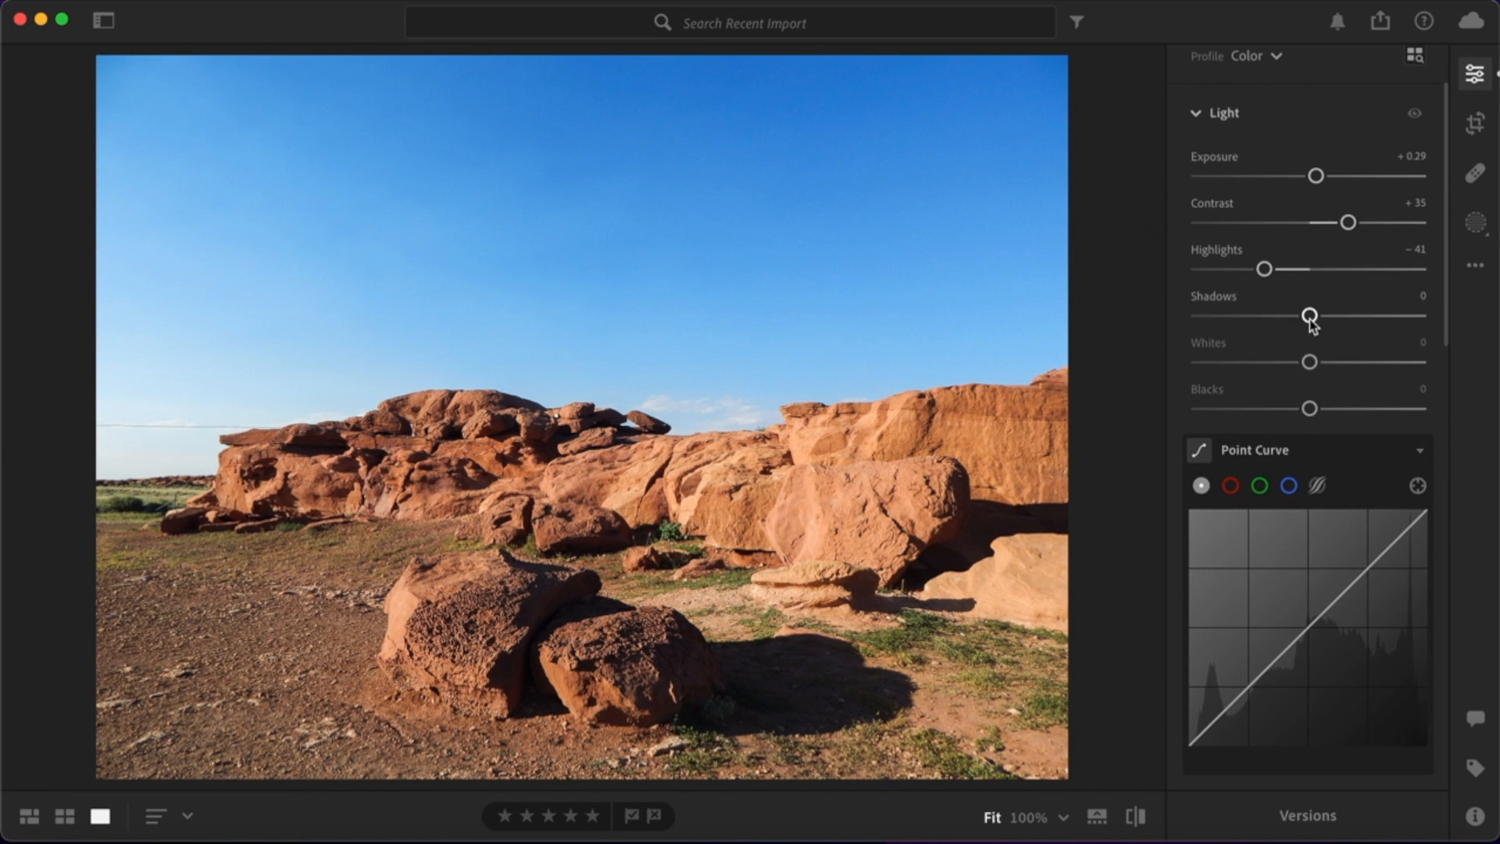
drag(1312, 325, 1348, 327)
scroll(1331, 363, down, 2)
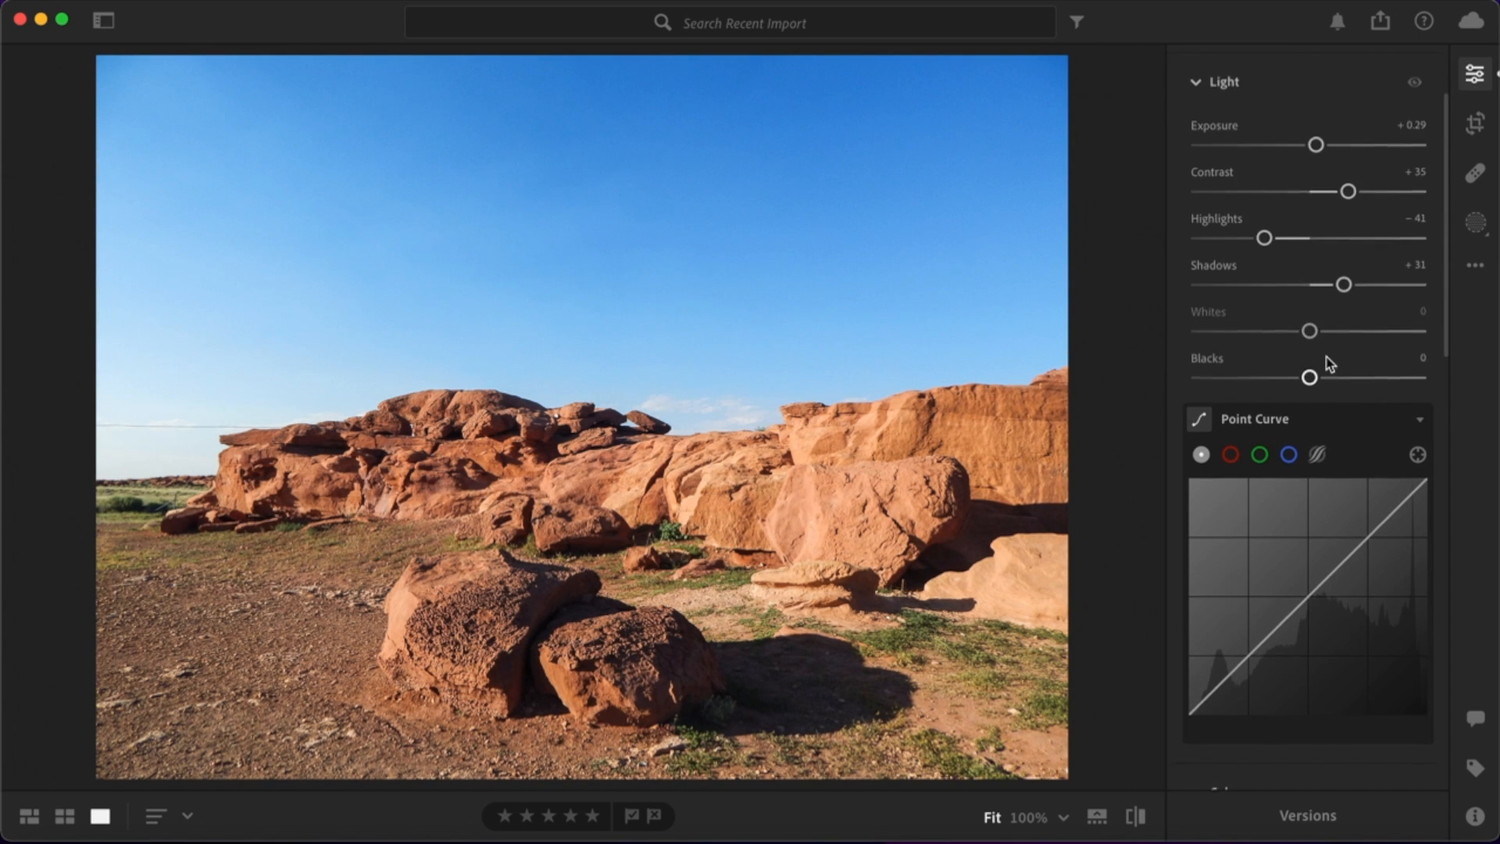
drag(1310, 324, 1267, 324)
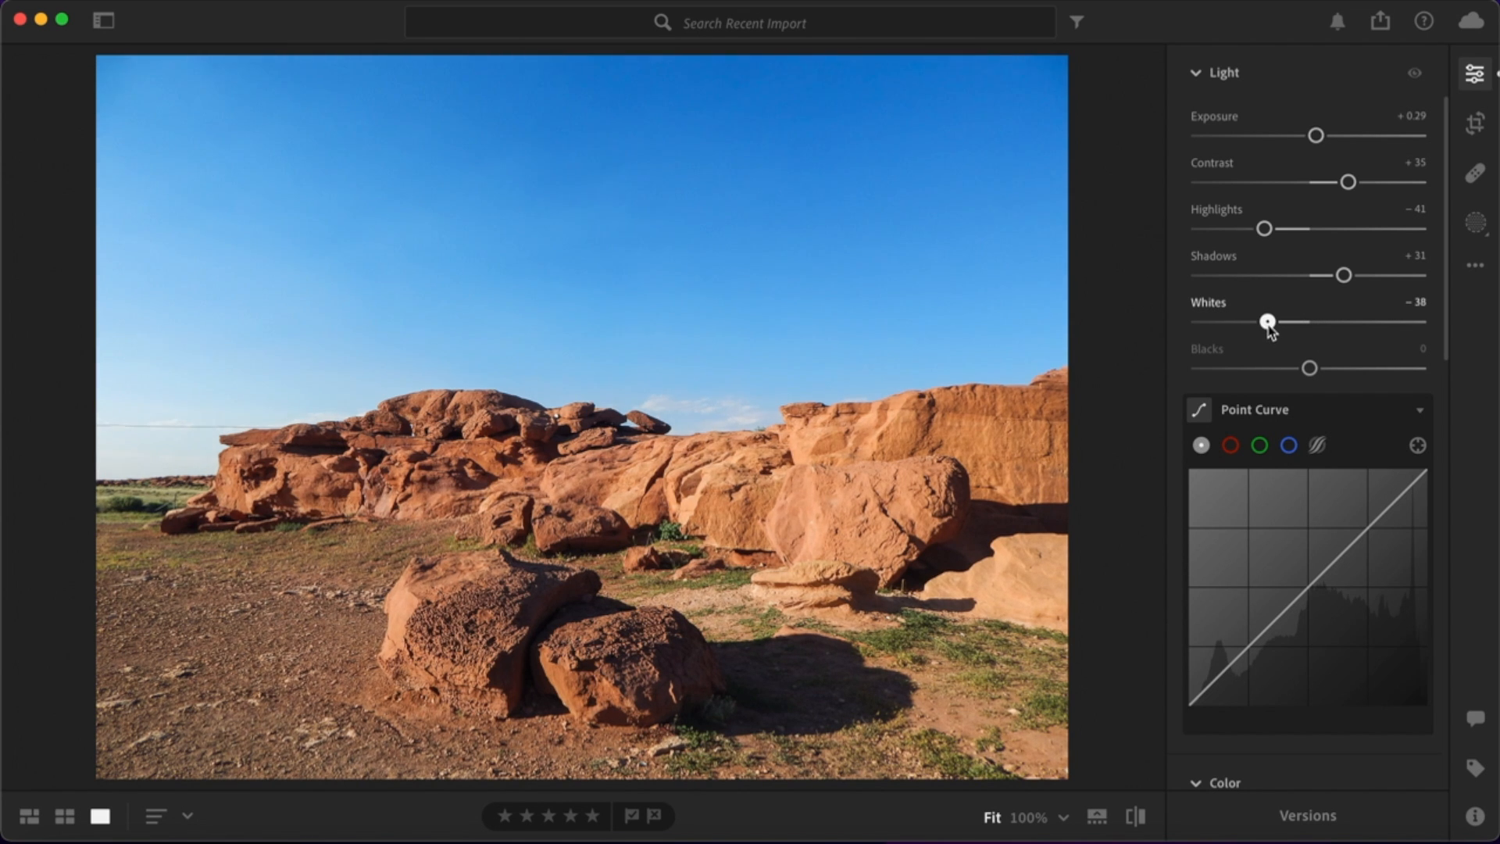
scroll(1316, 364, down, 1)
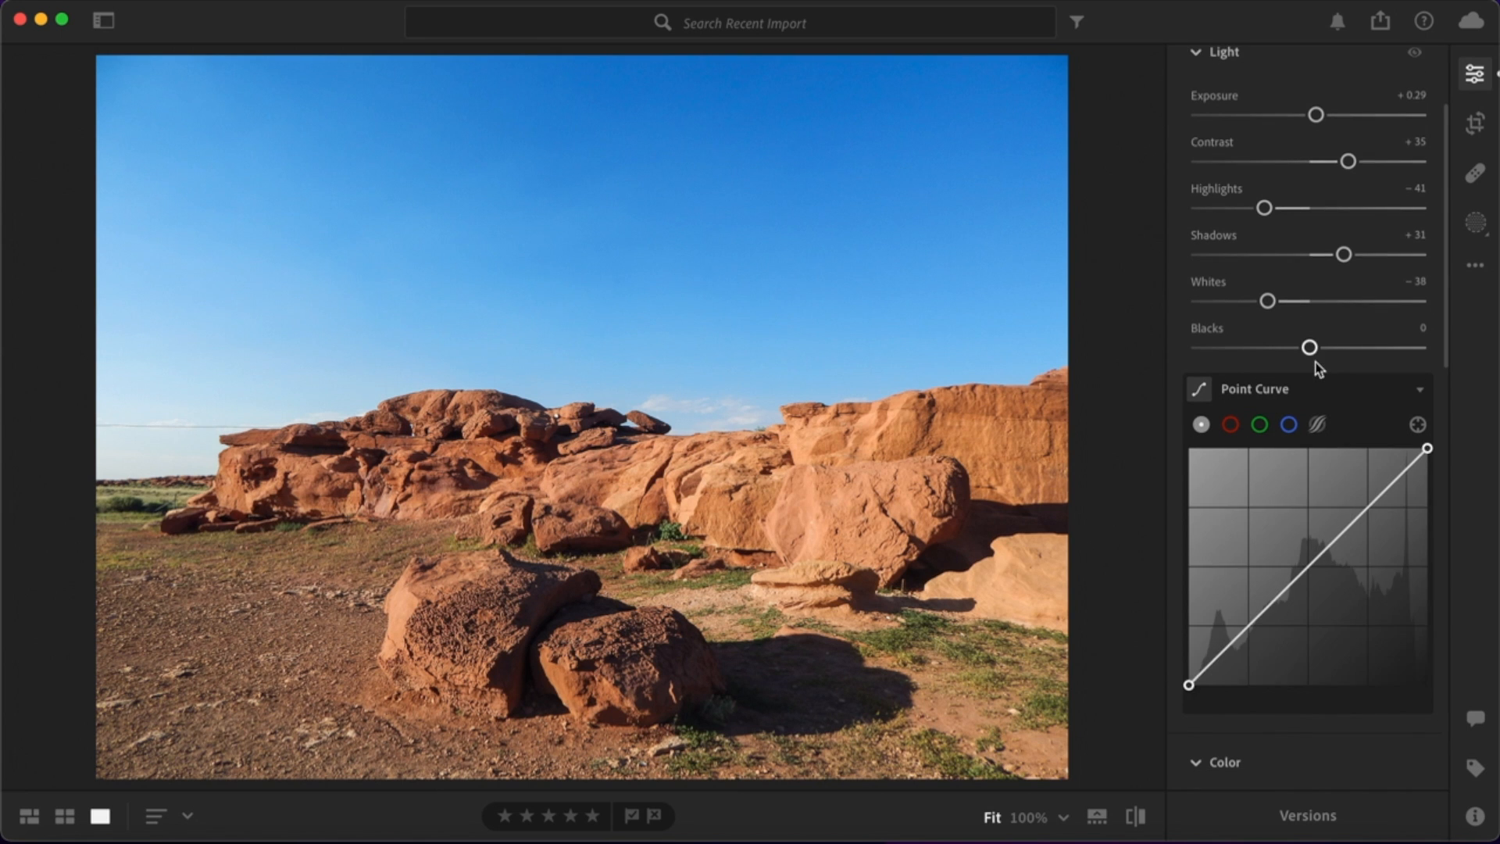
scroll(1319, 369, down, 1)
drag(1312, 331, 1255, 339)
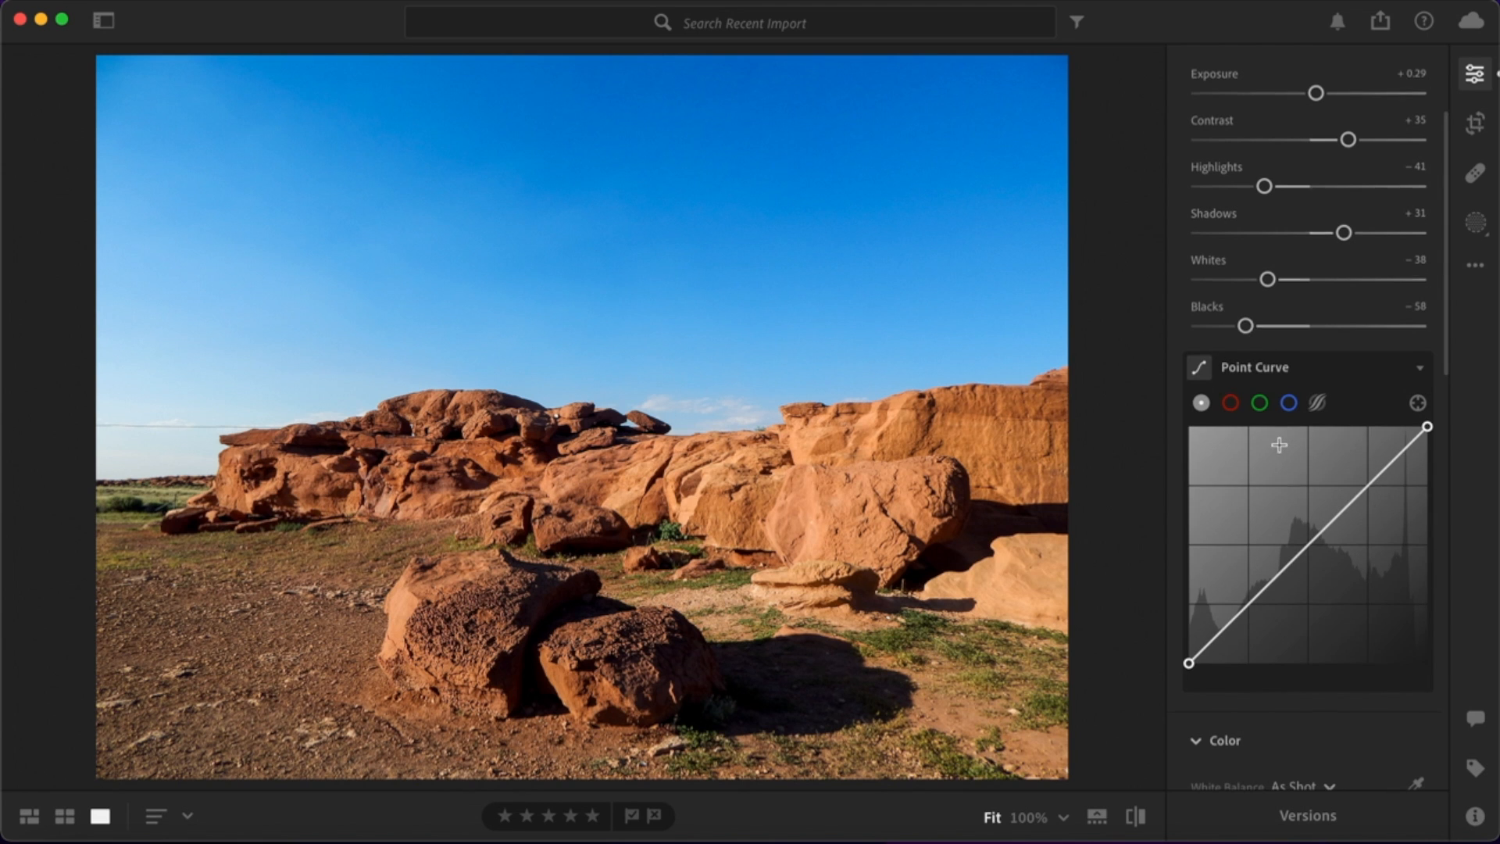
Step: Shape a faded point curve: pull the midpoint down to about 51.4/45.9, lower the white point slightly and lift the black point to 5.1
scroll(1276, 444, down, 2)
scroll(1275, 445, down, 2)
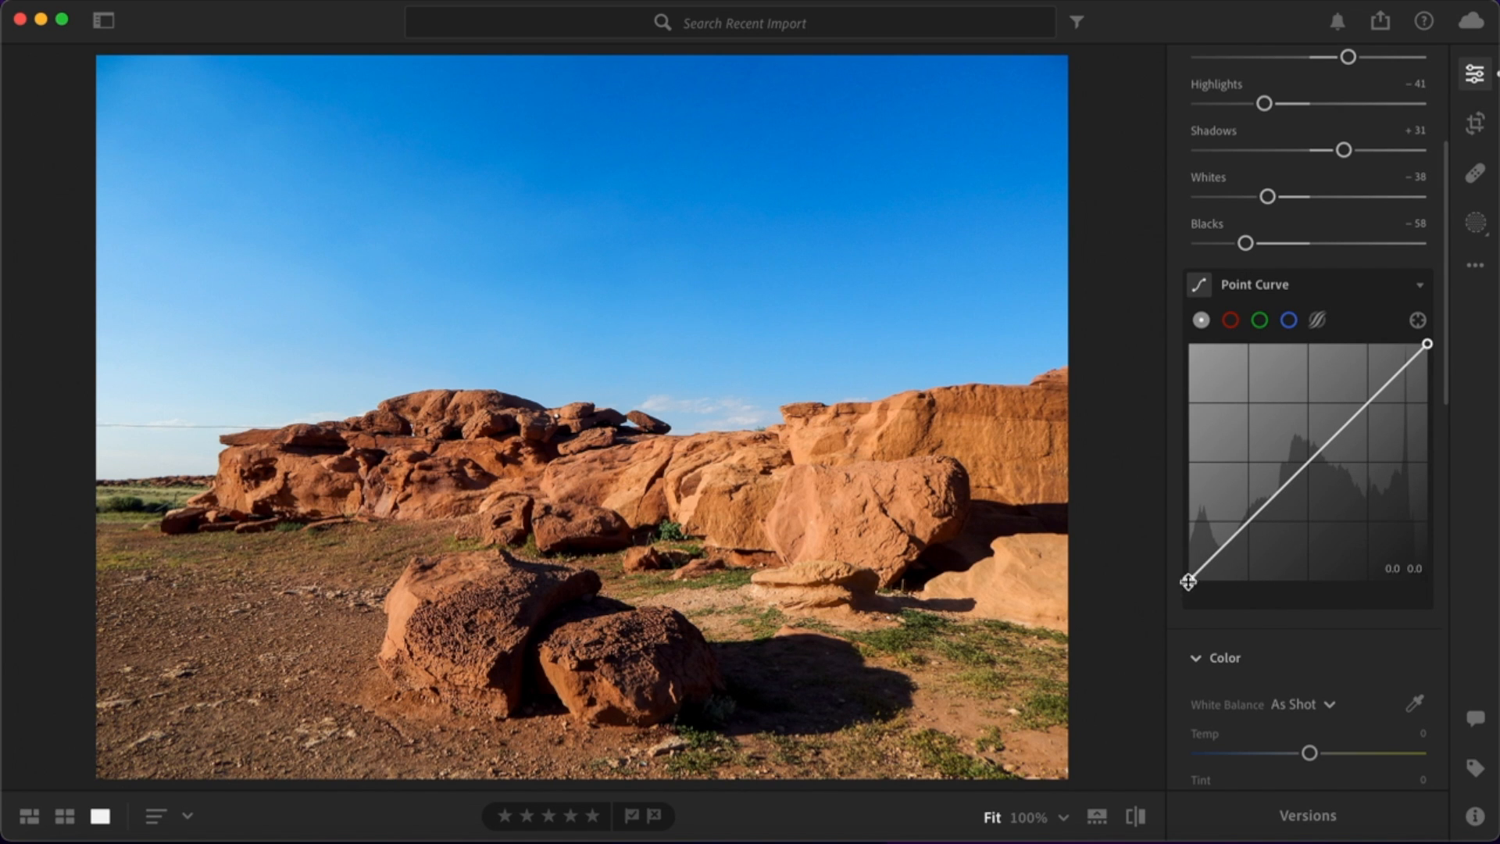
mouse_move(1189, 582)
mouse_down()
mouse_move(1188, 559)
mouse_move(1186, 582)
mouse_up()
click(1308, 466)
mouse_move(1306, 460)
mouse_down()
mouse_move(1299, 443)
mouse_move(1312, 478)
mouse_up()
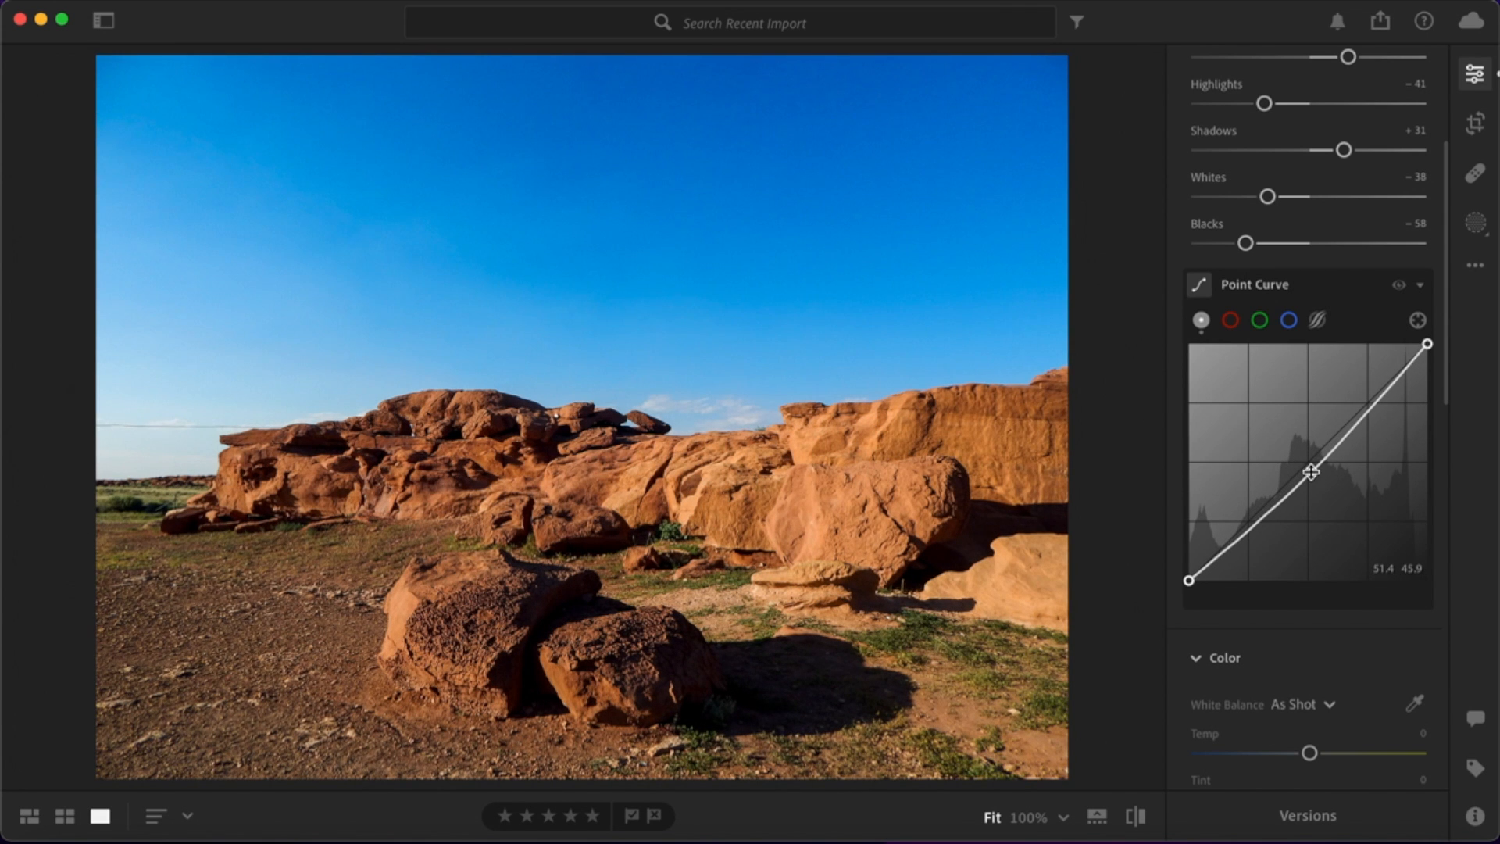
mouse_move(1427, 345)
mouse_down()
mouse_move(1436, 376)
mouse_move(1436, 358)
mouse_up()
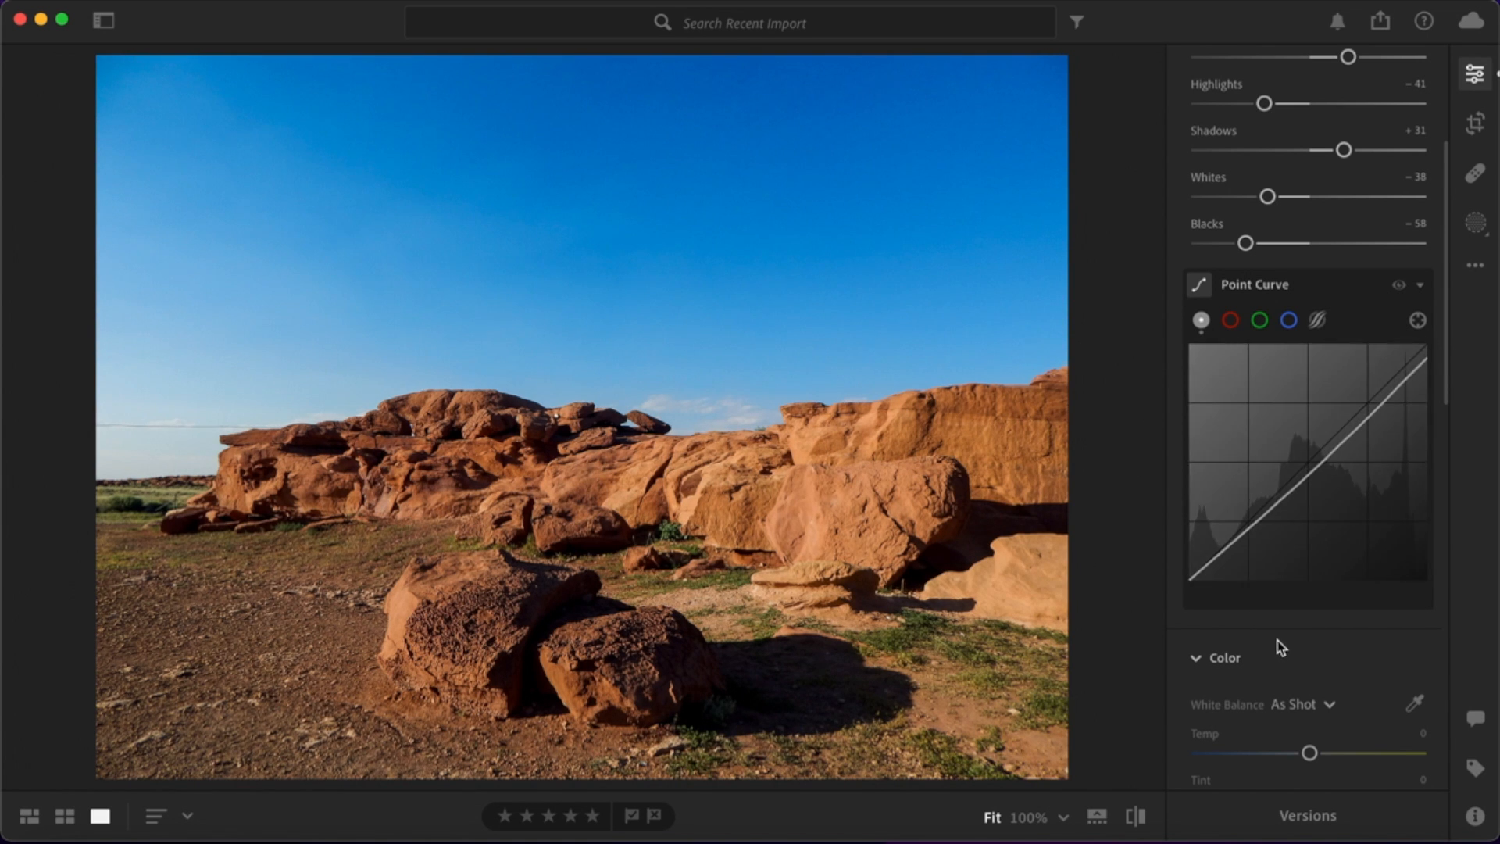
drag(1188, 581, 1176, 568)
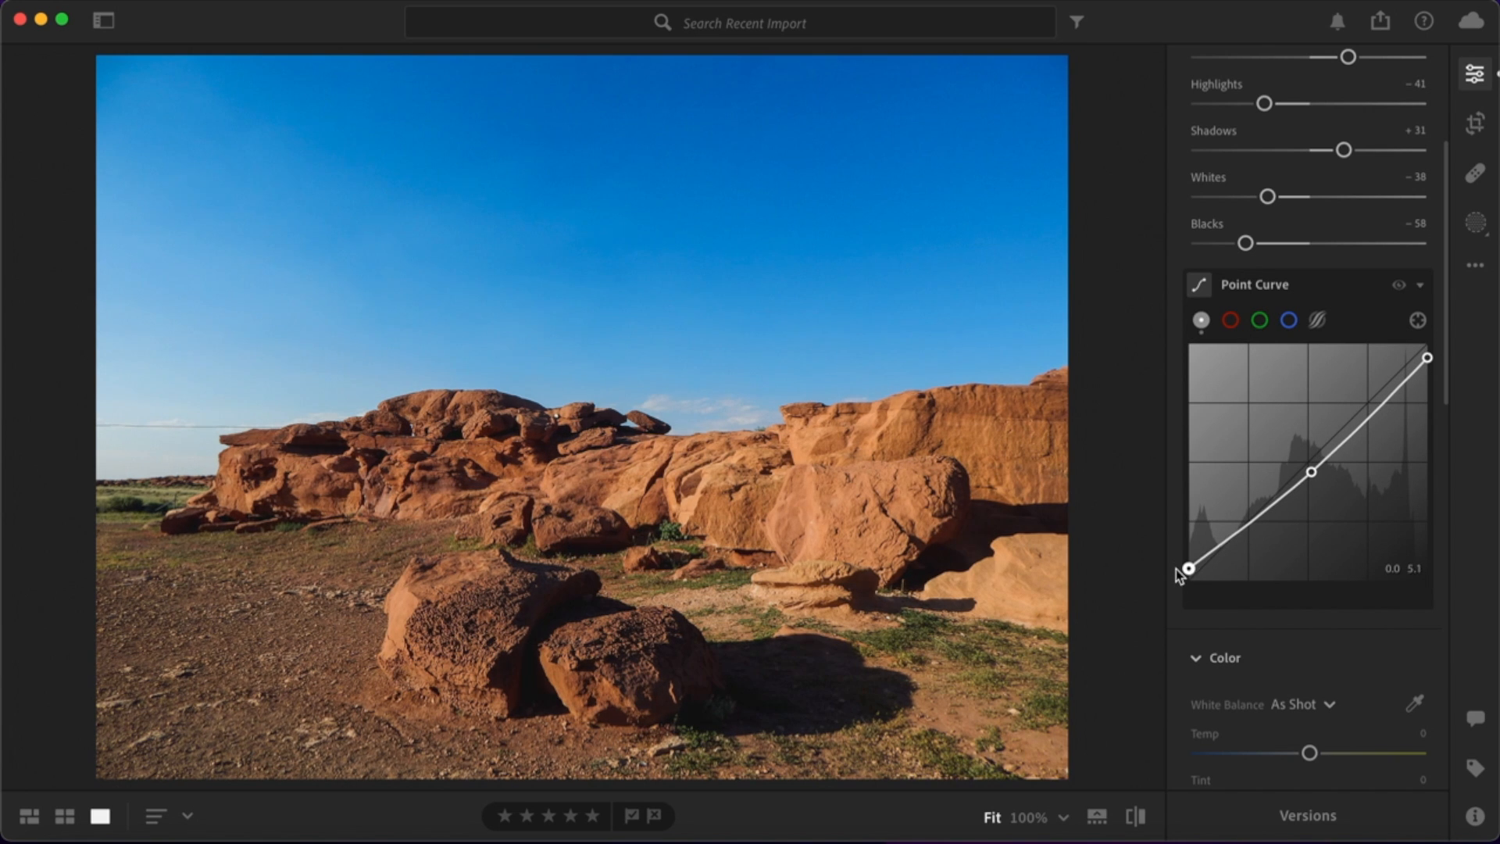
Step: Warm the white balance by setting Temp to +7 and Tint to +7
scroll(1253, 666, down, 2)
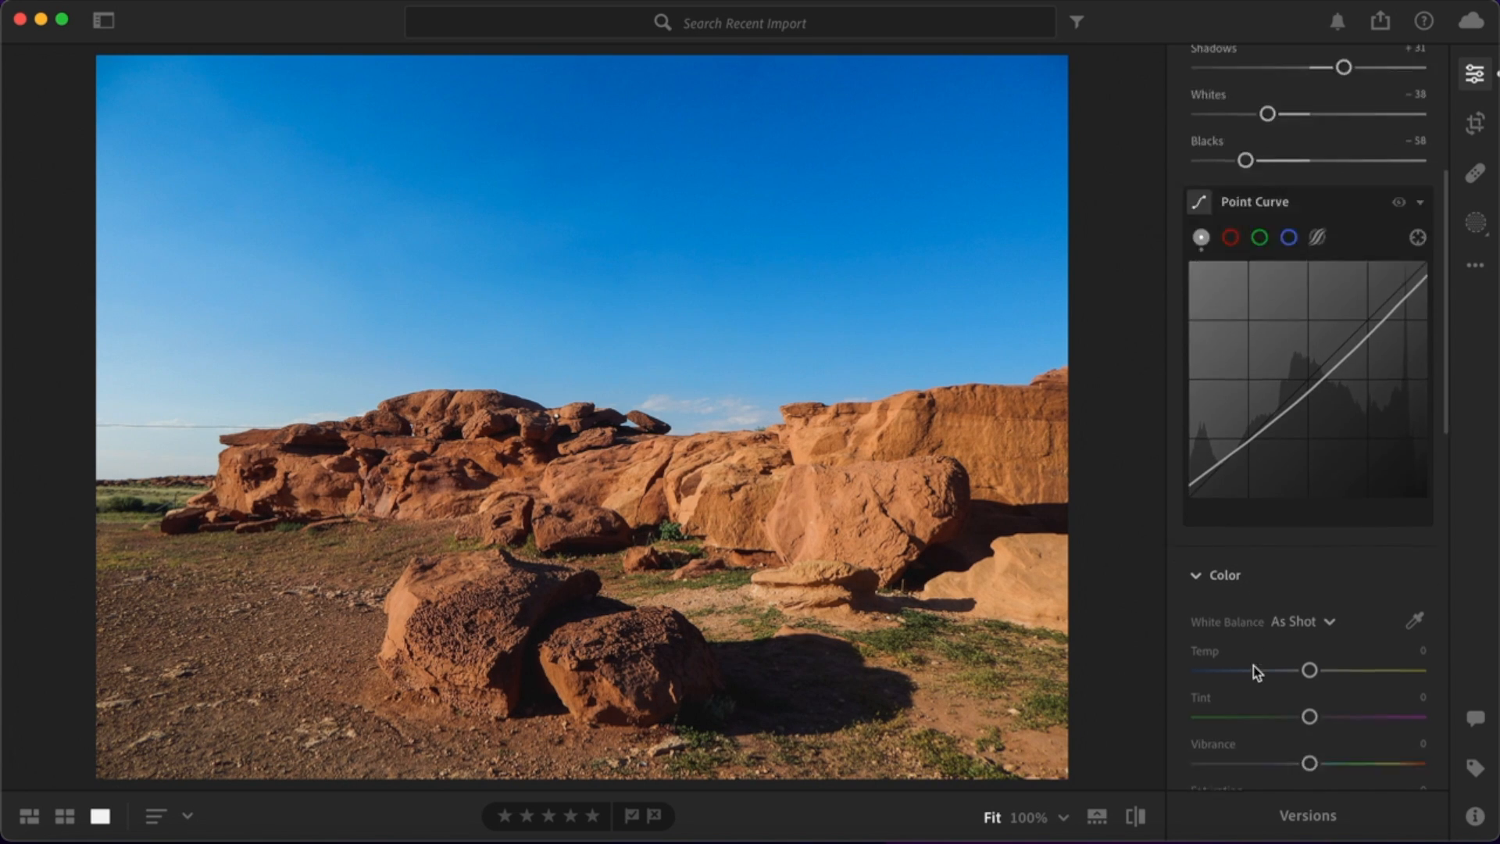
scroll(1253, 666, down, 4)
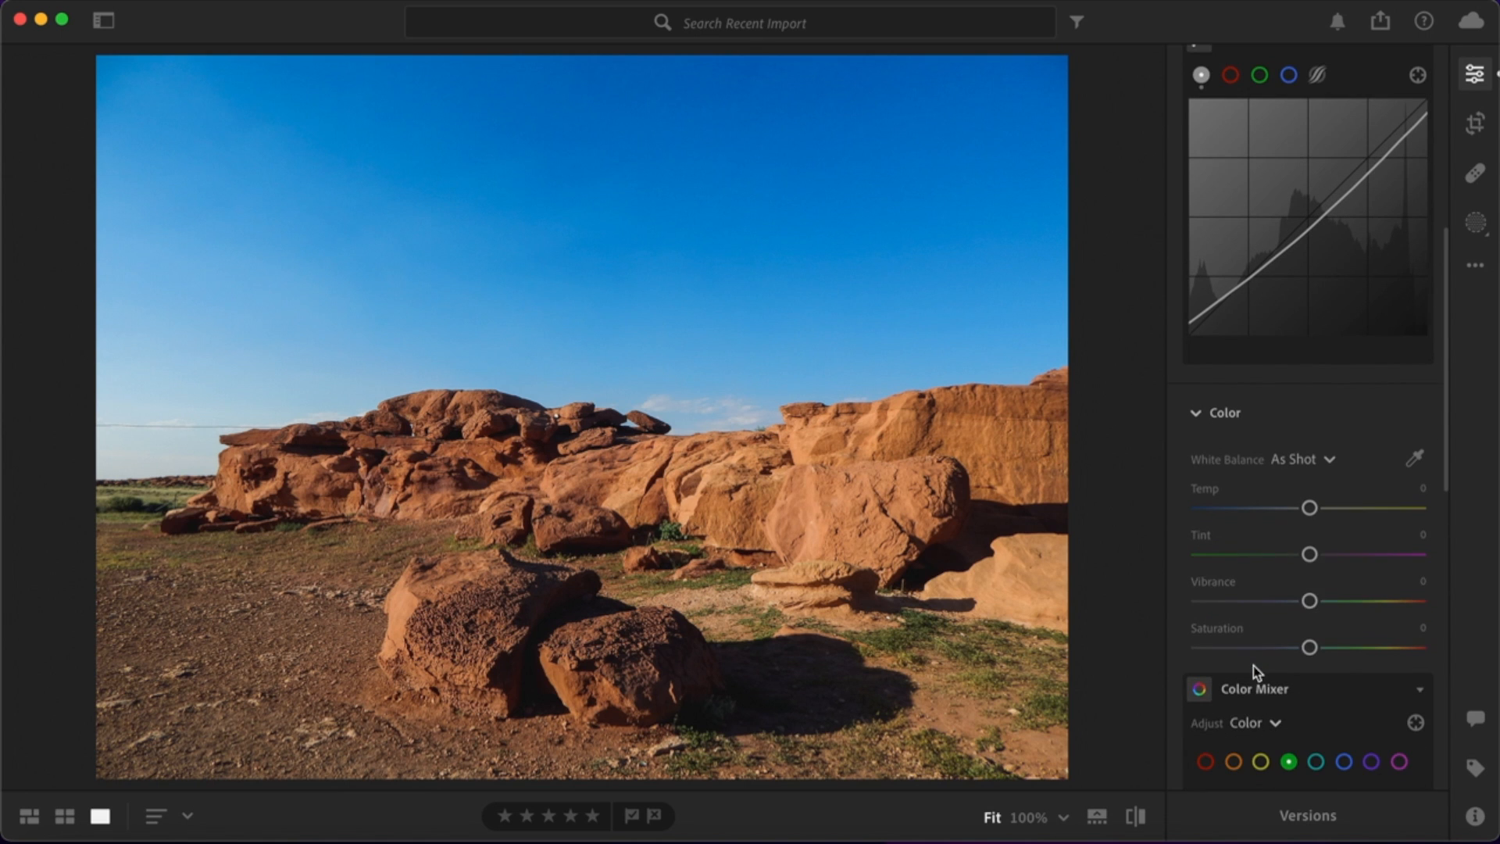
scroll(1278, 645, down, 1)
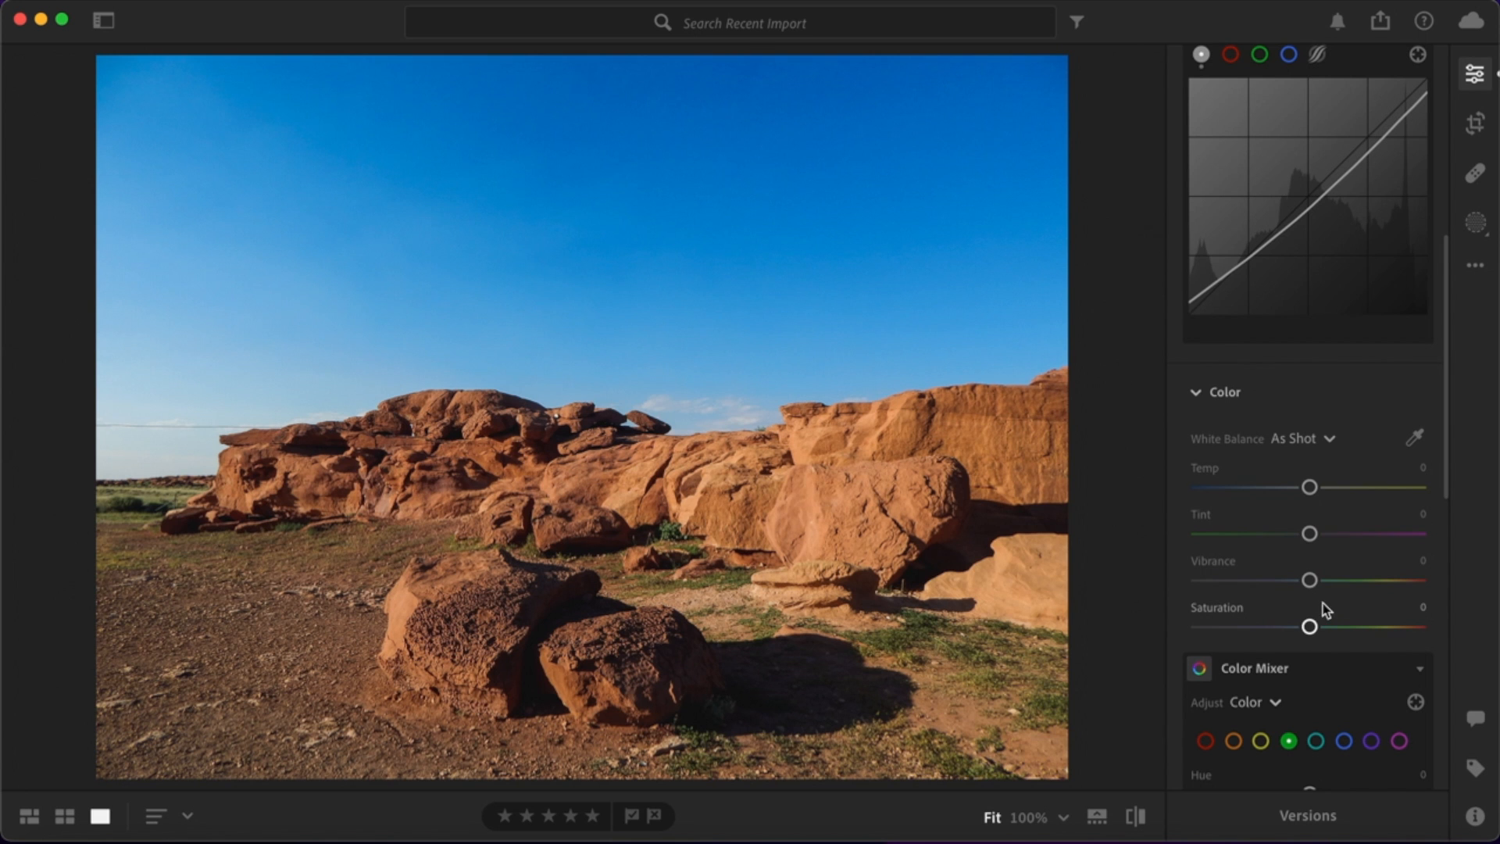
drag(1311, 487, 1317, 496)
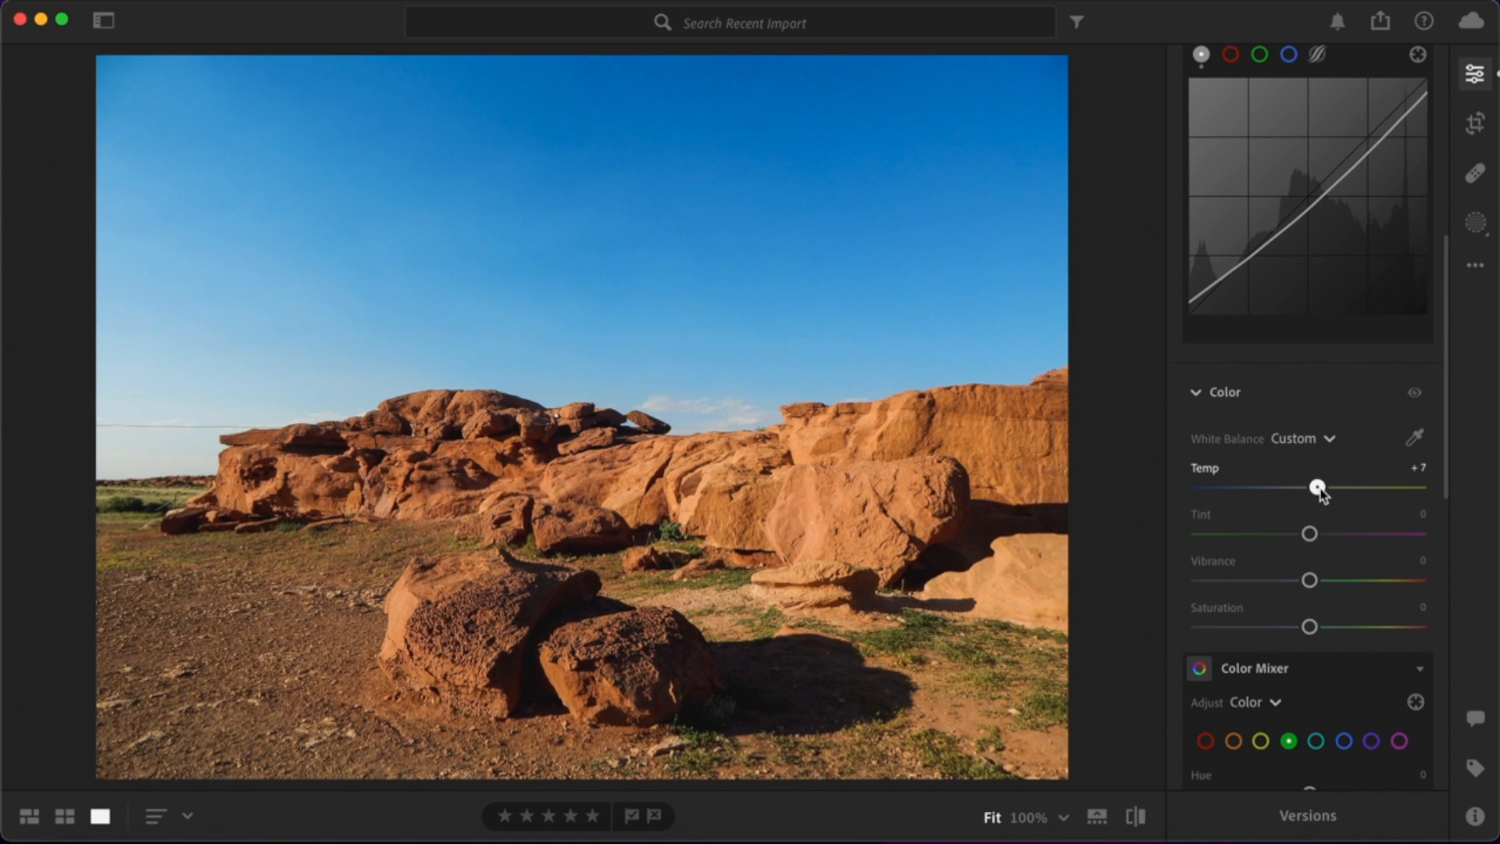
mouse_move(1311, 538)
mouse_down()
mouse_move(1291, 538)
mouse_move(1315, 538)
mouse_up()
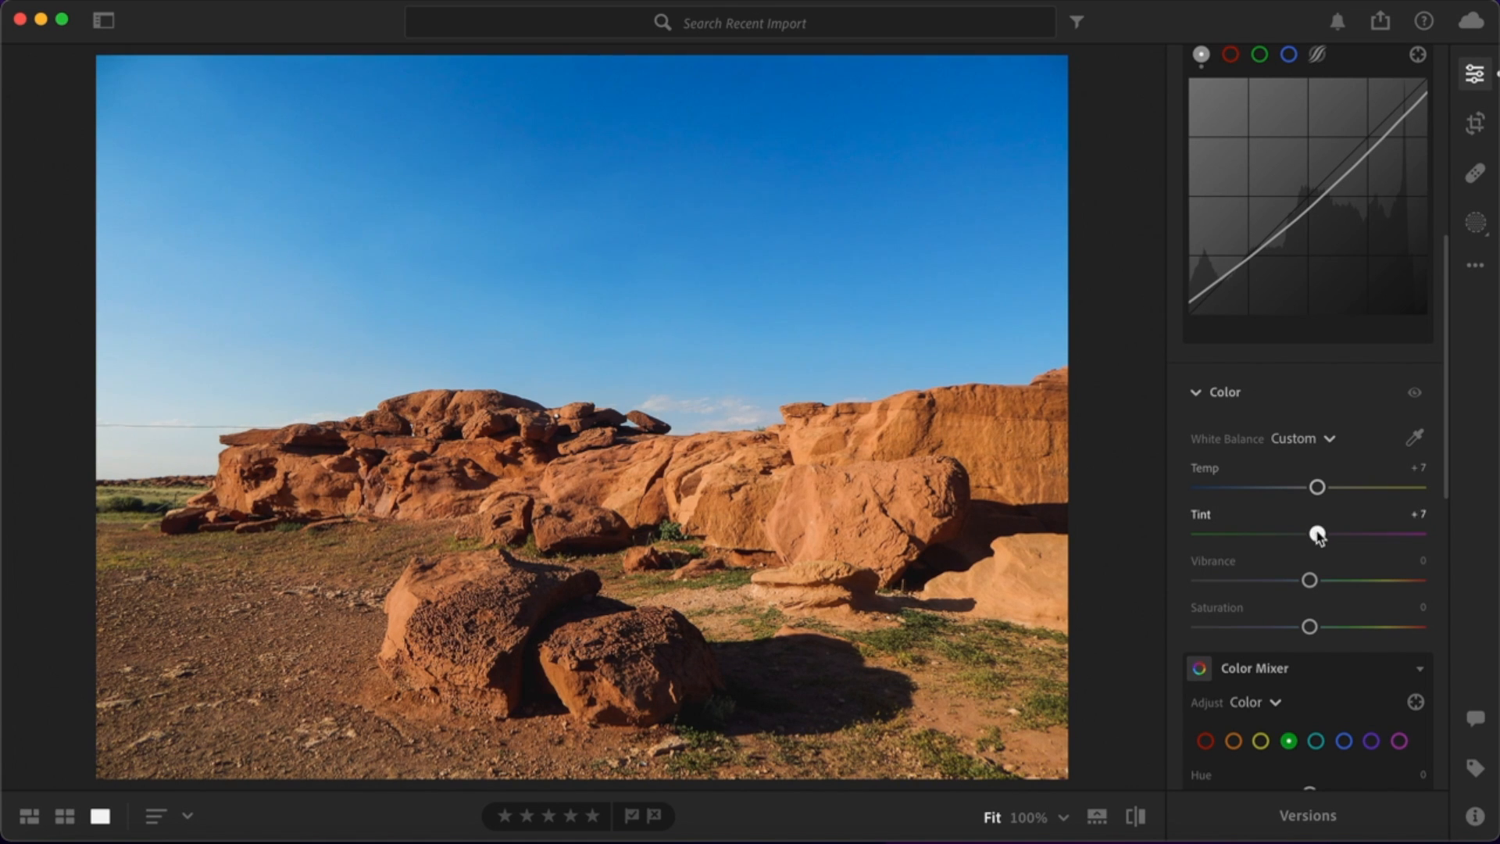
Step: Set the overall Vibrance to +14 and Saturation to +15
scroll(1315, 559, down, 1)
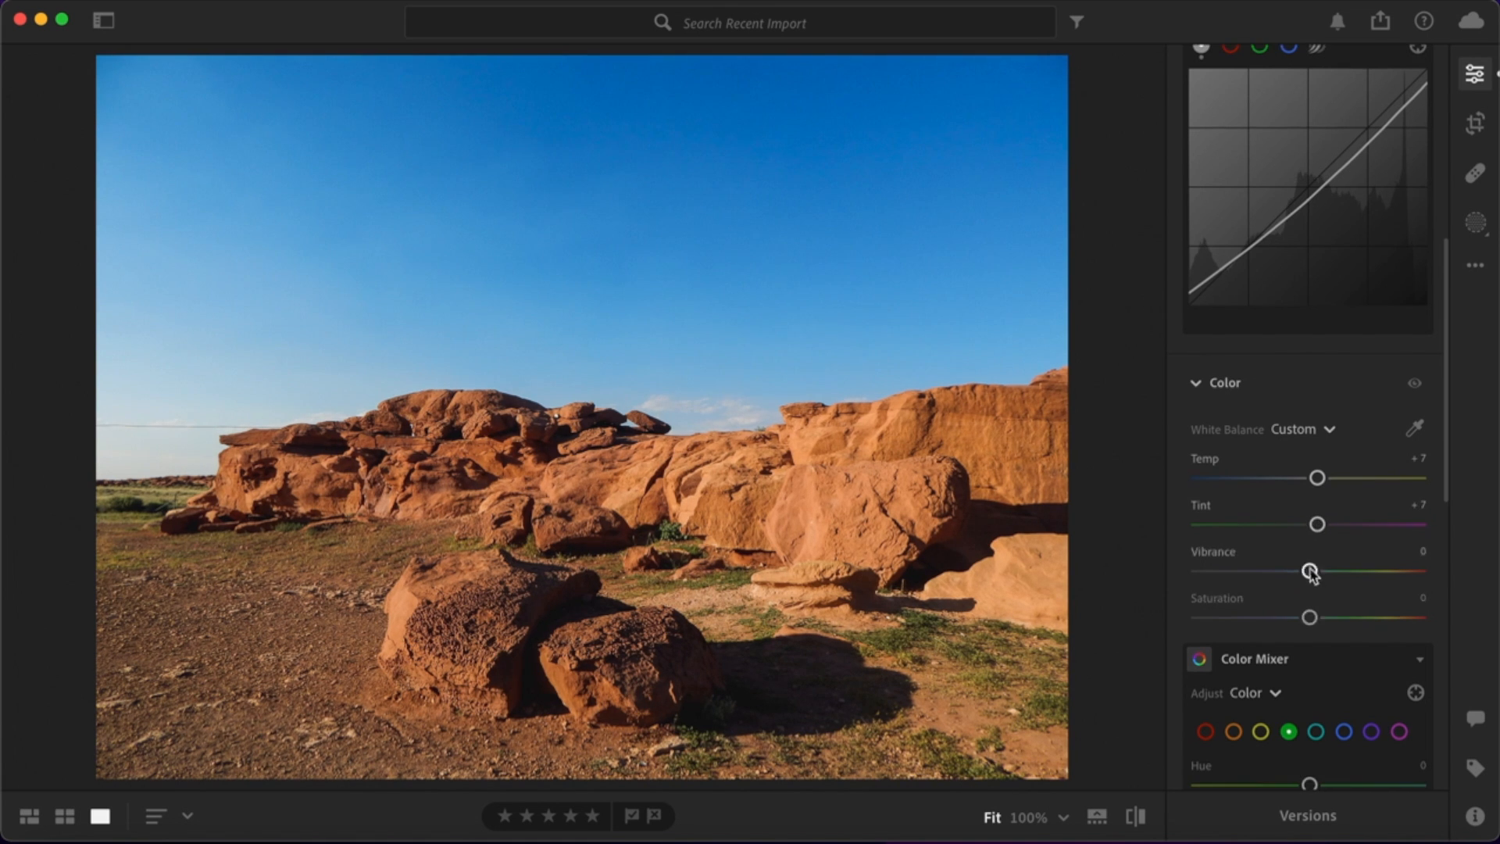
drag(1309, 571, 1349, 571)
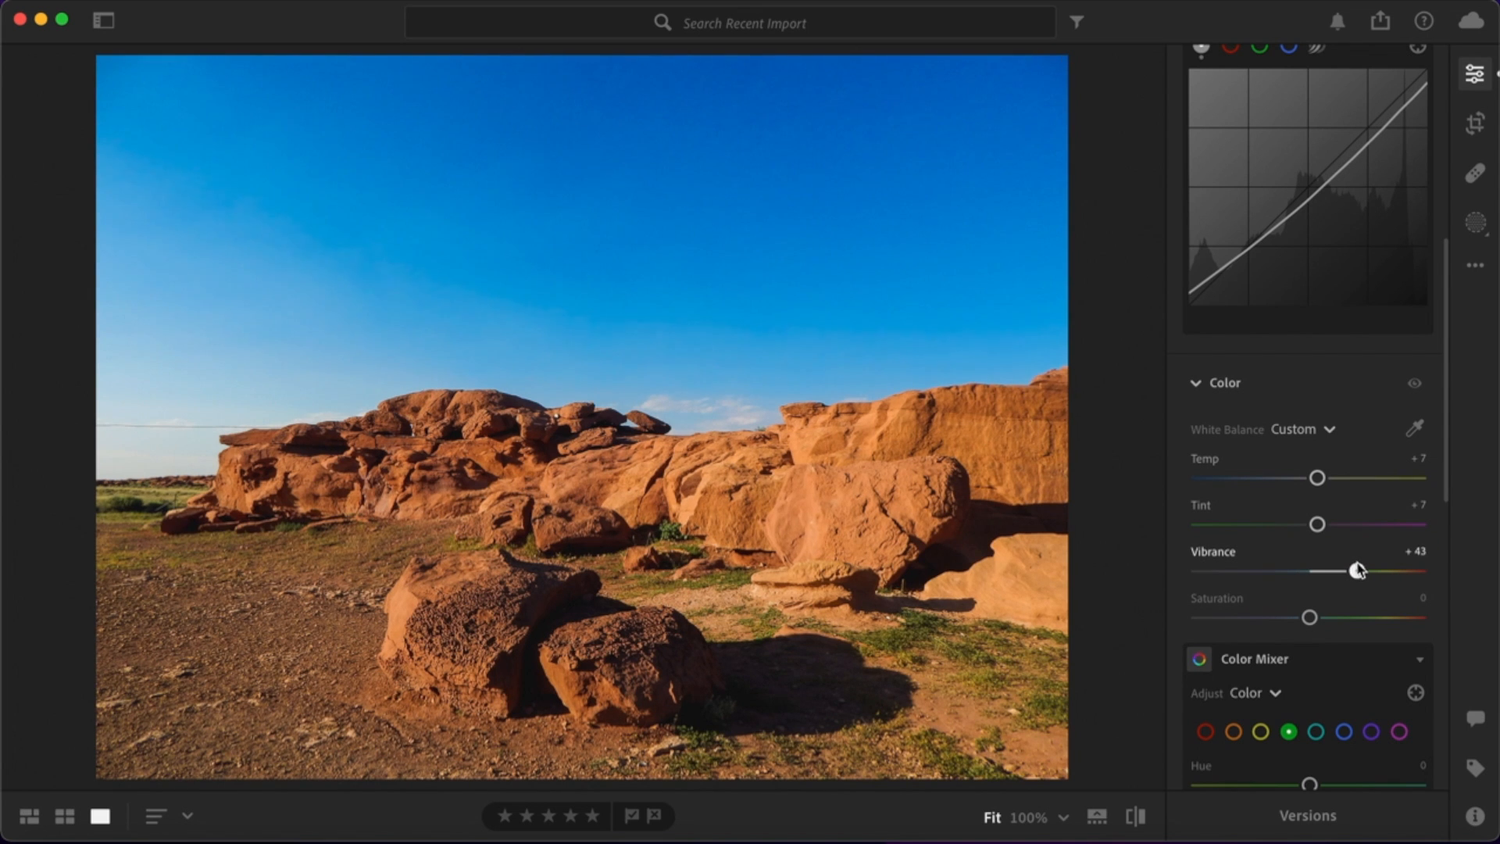
drag(1309, 619, 1329, 621)
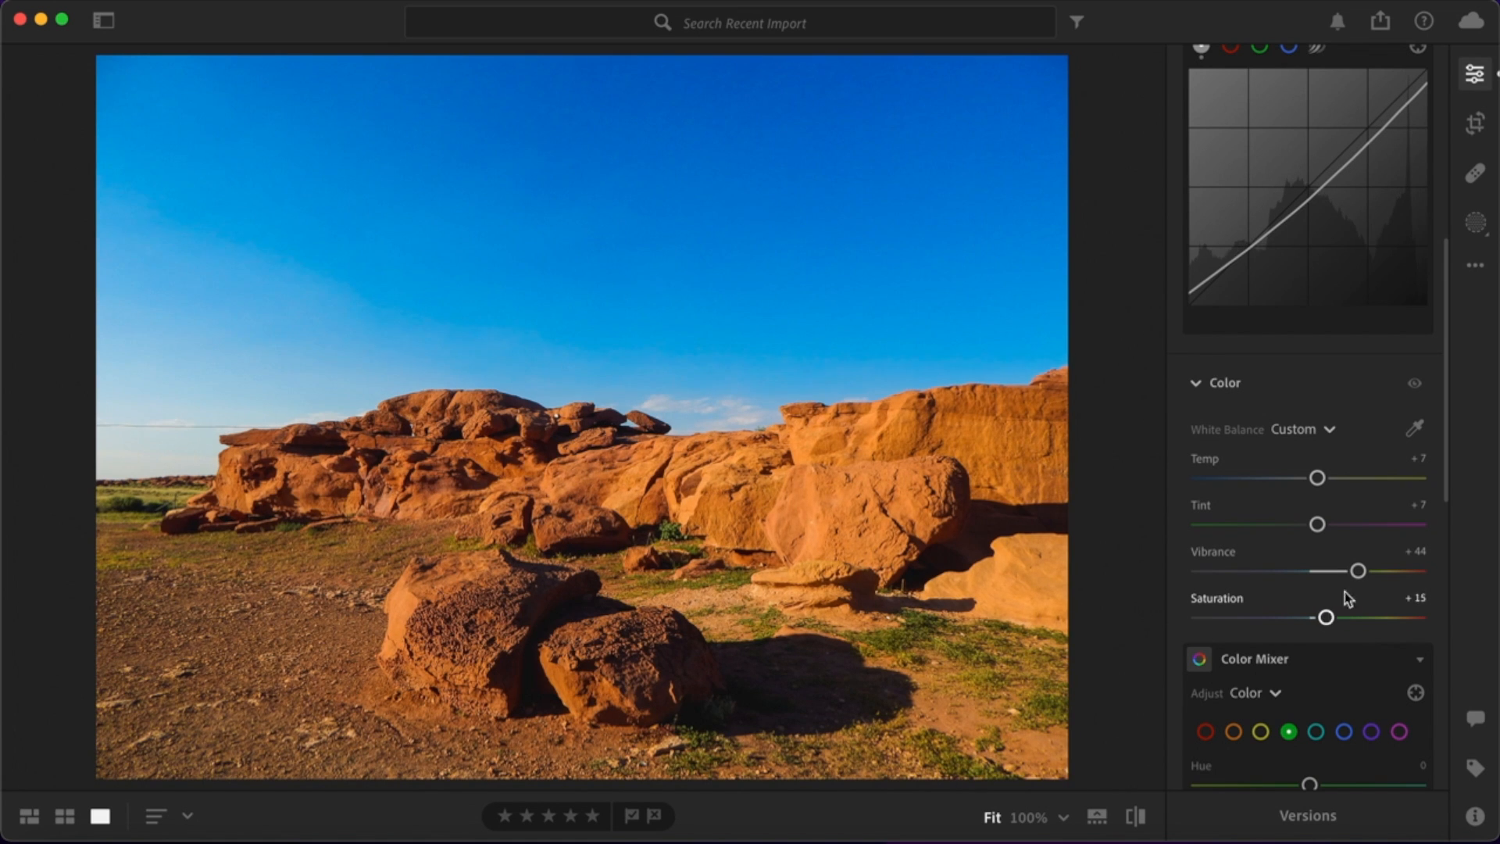
drag(1360, 572, 1326, 573)
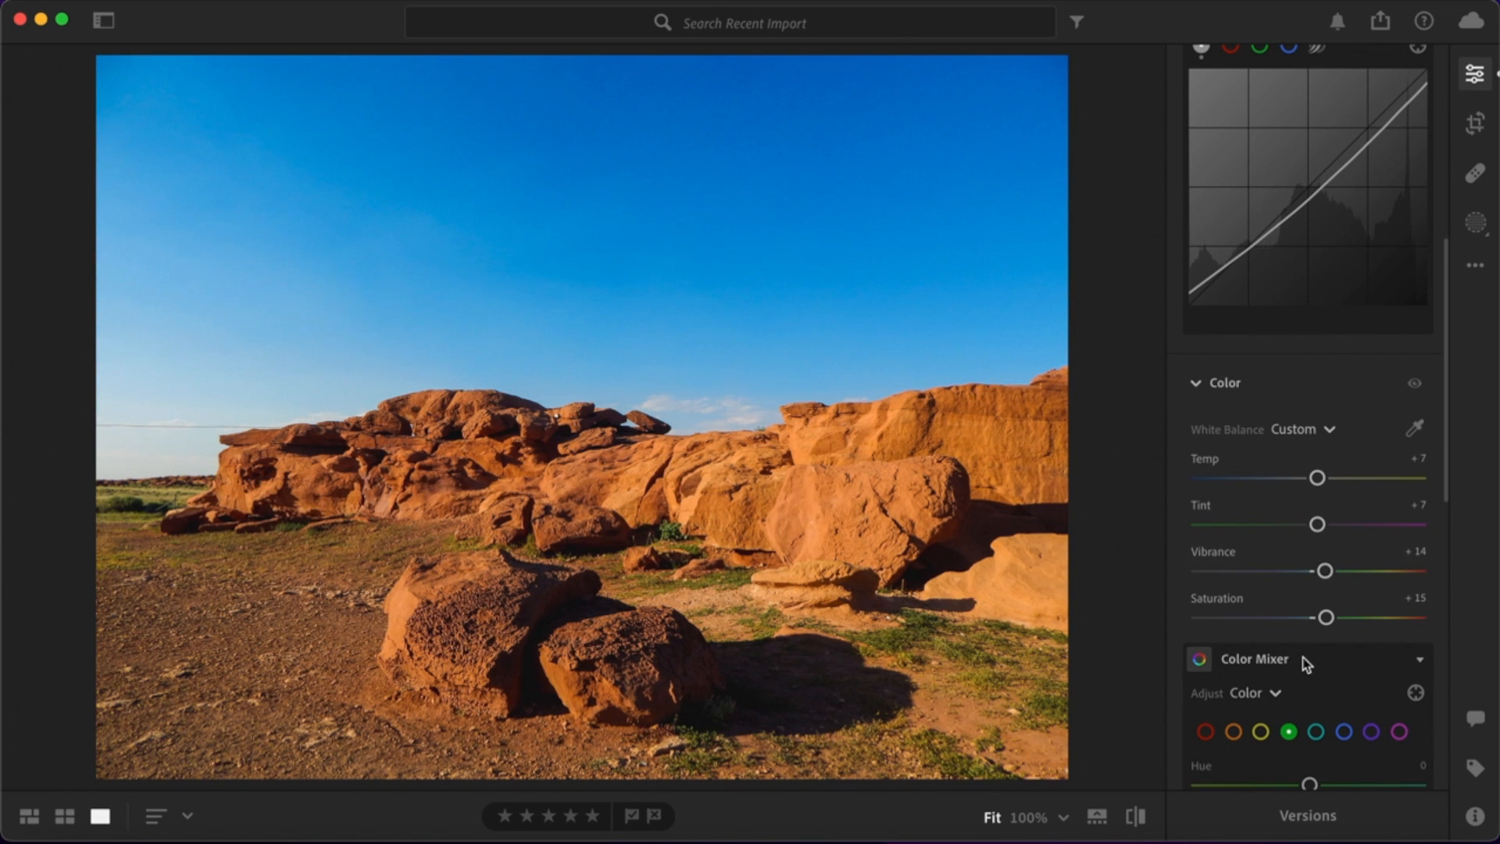
Step: Reduce the saturation of the yellows to −65 in the Color Mixer
scroll(1302, 663, down, 5)
scroll(1302, 658, down, 3)
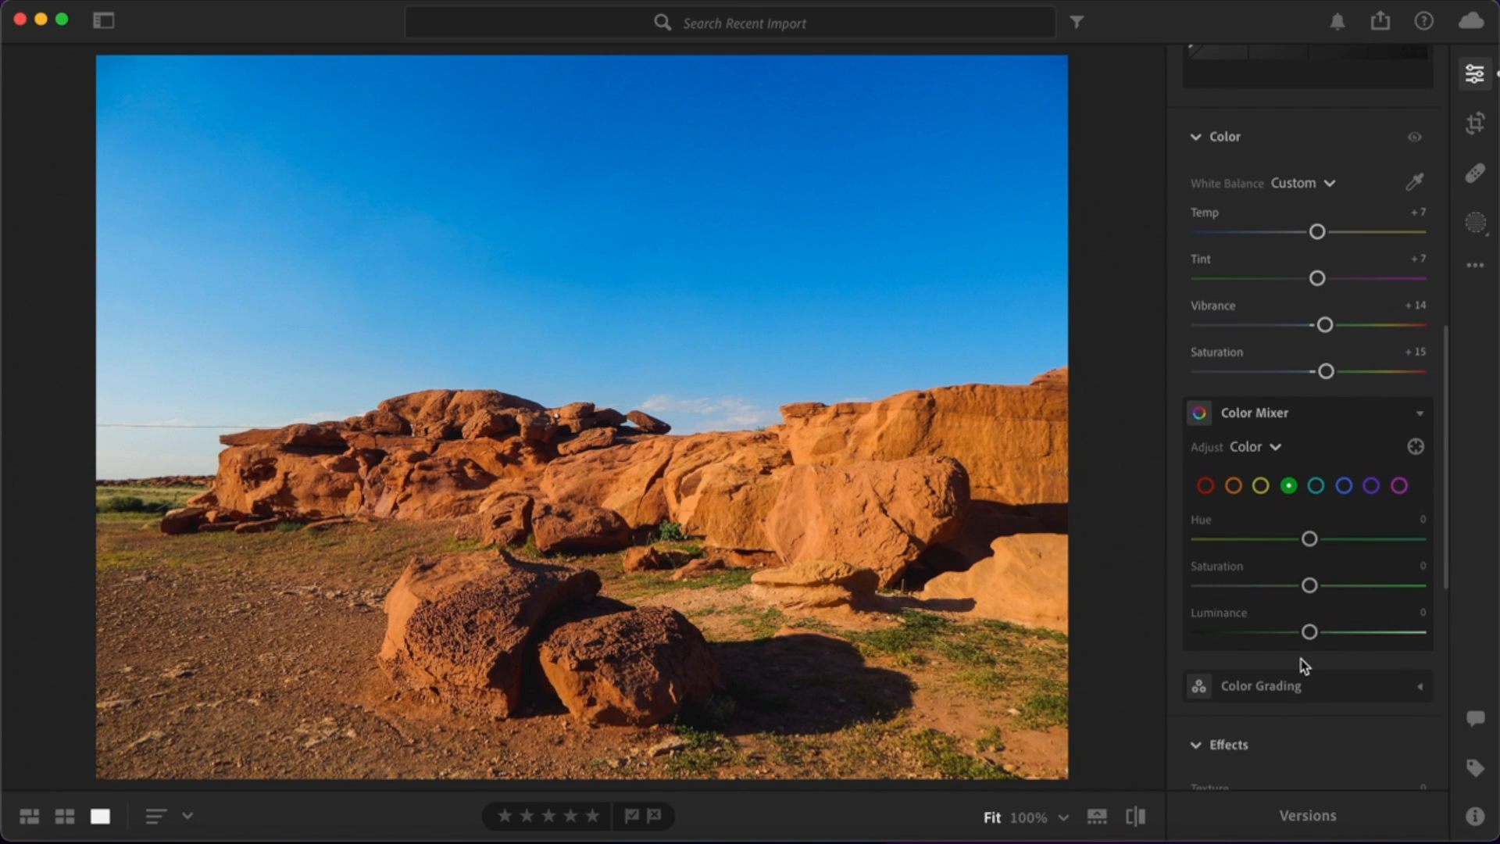
click(1261, 484)
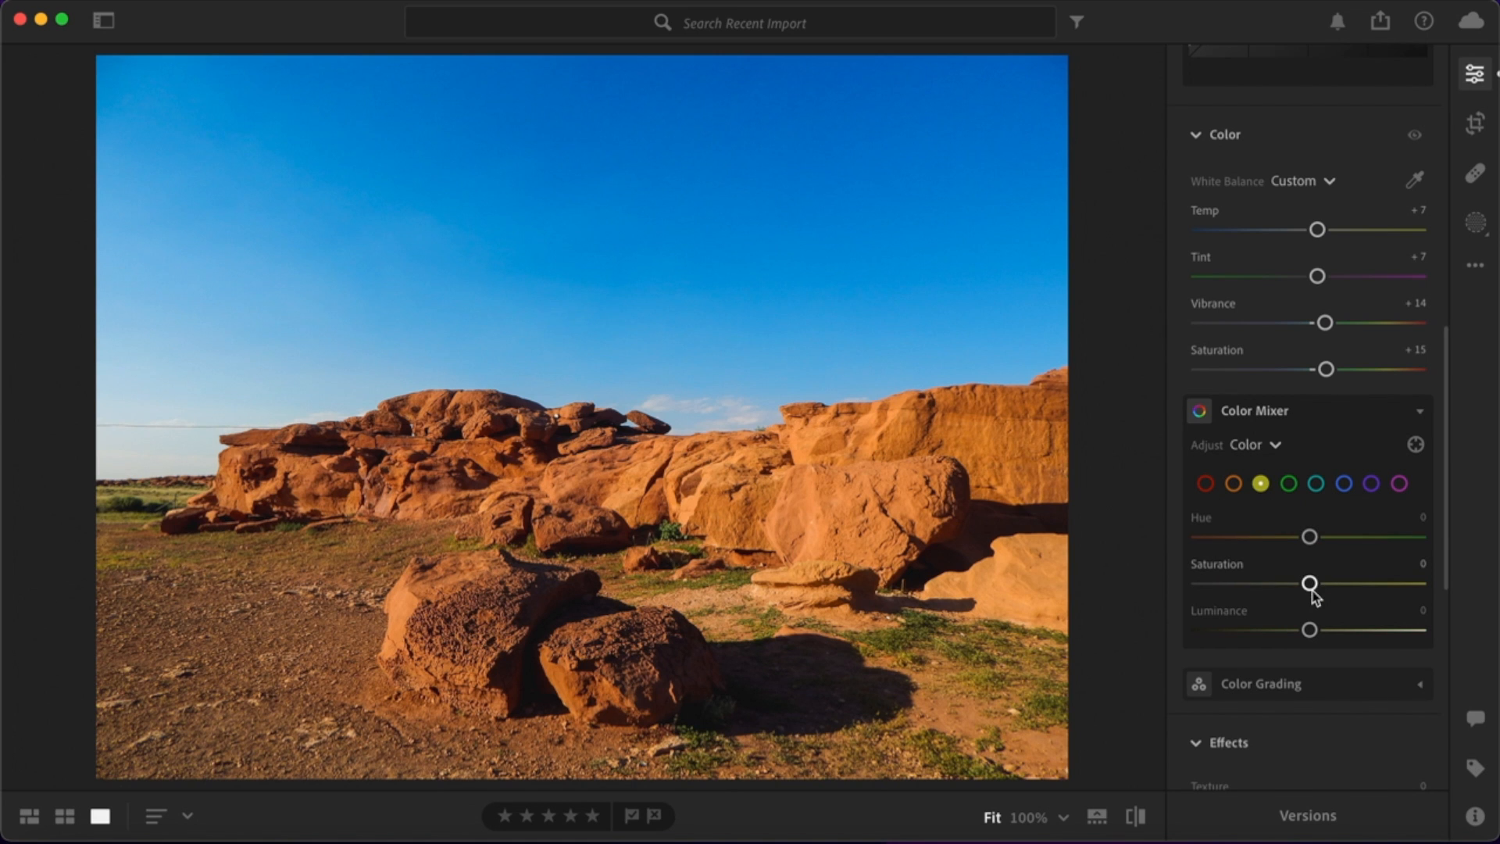
drag(1309, 584, 1230, 603)
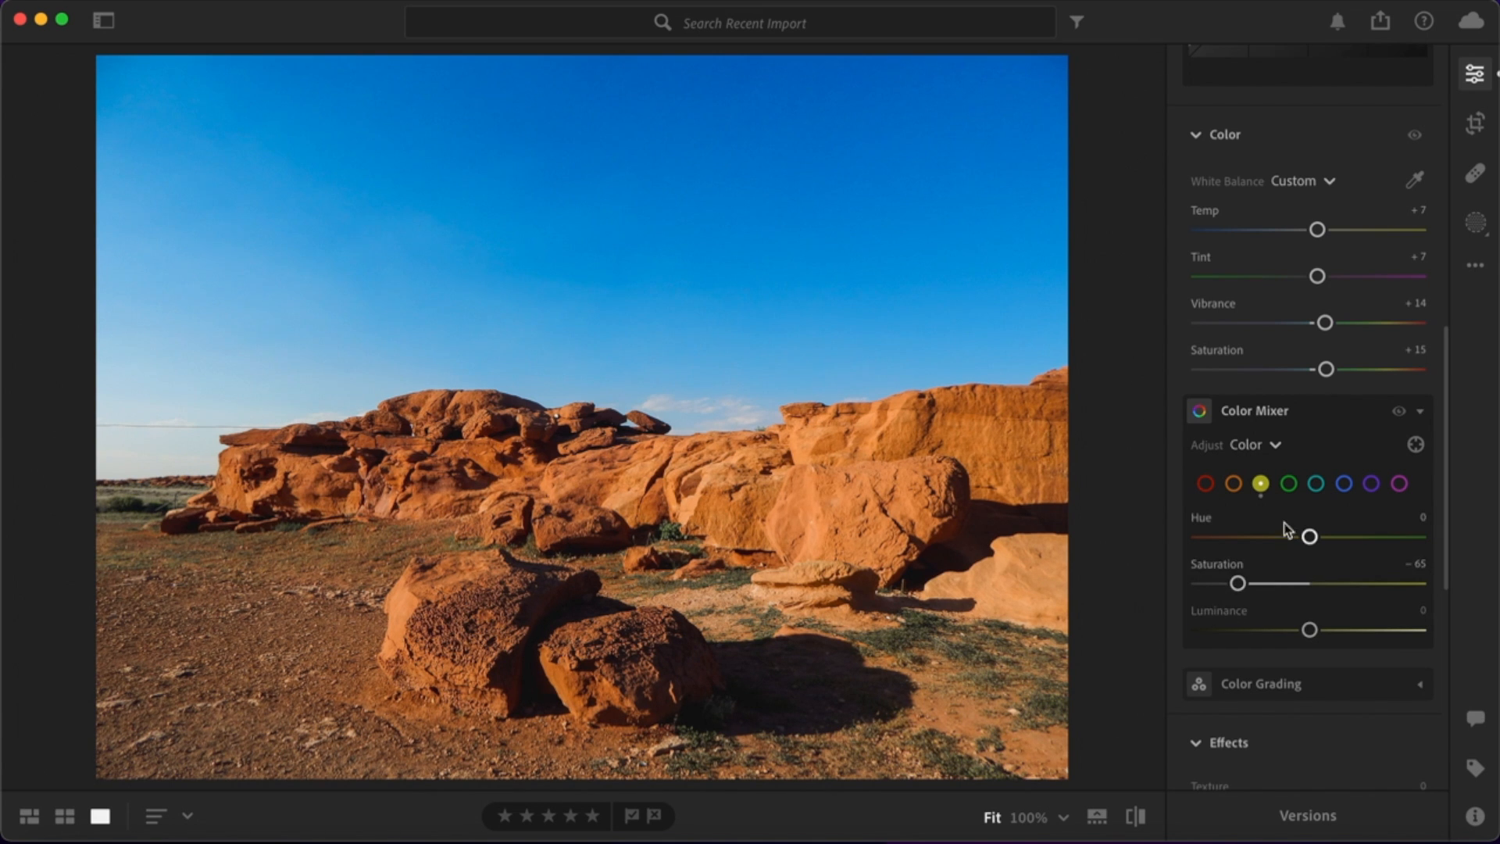
Step: Set the oranges to saturation −6 and hue −4 in the Color Mixer
click(1234, 483)
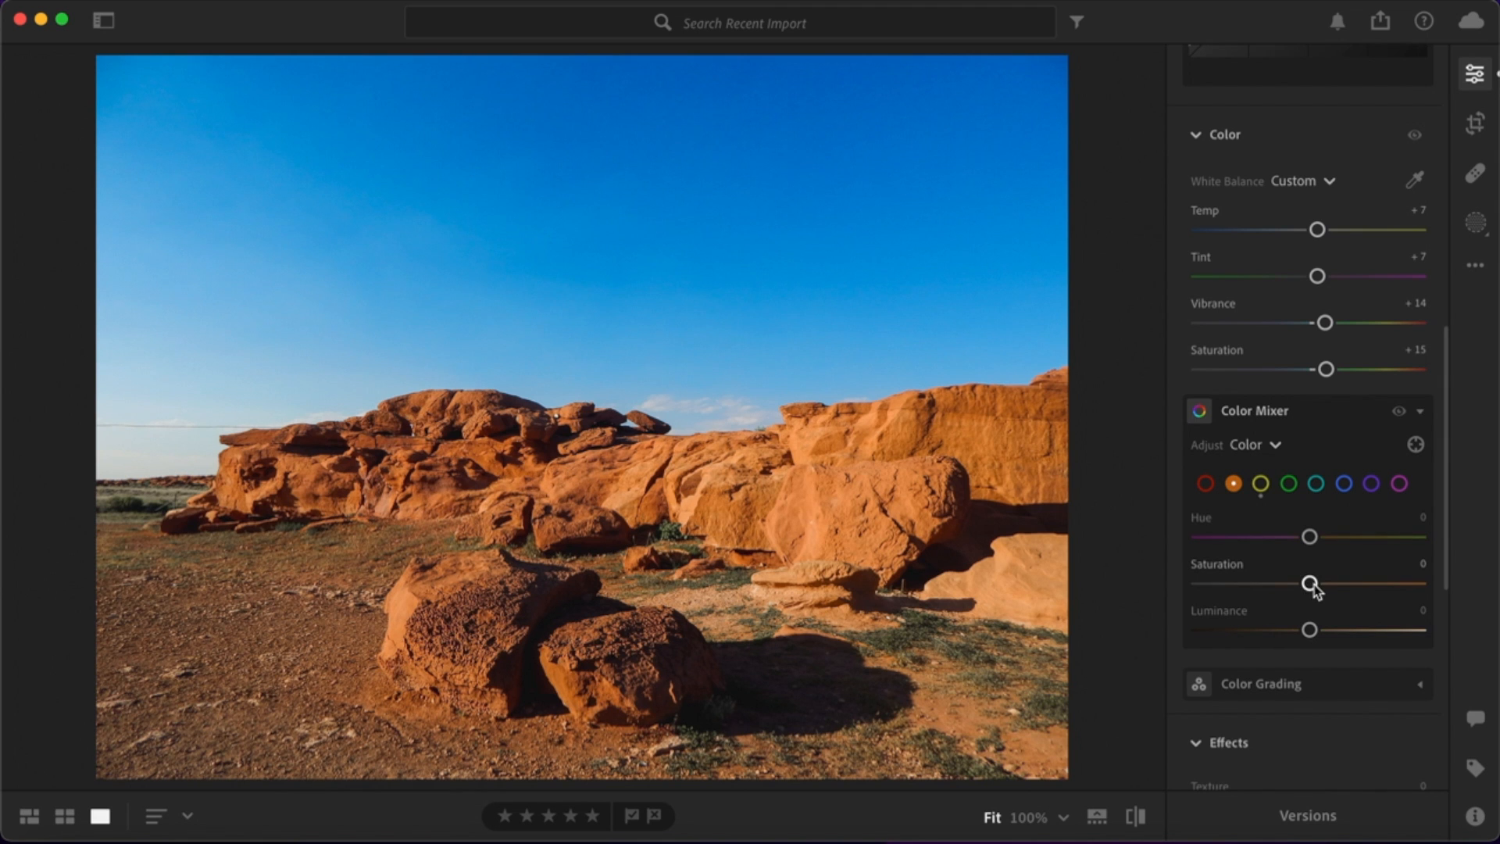
mouse_move(1312, 585)
mouse_down()
mouse_move(1282, 586)
mouse_move(1304, 585)
mouse_up()
mouse_move(1309, 537)
mouse_down()
mouse_move(1282, 545)
mouse_move(1325, 547)
mouse_move(1309, 549)
mouse_up()
Step: Lower the saturation of the greens and shift their hue slightly towards yellow in the Color Mixer
click(1288, 483)
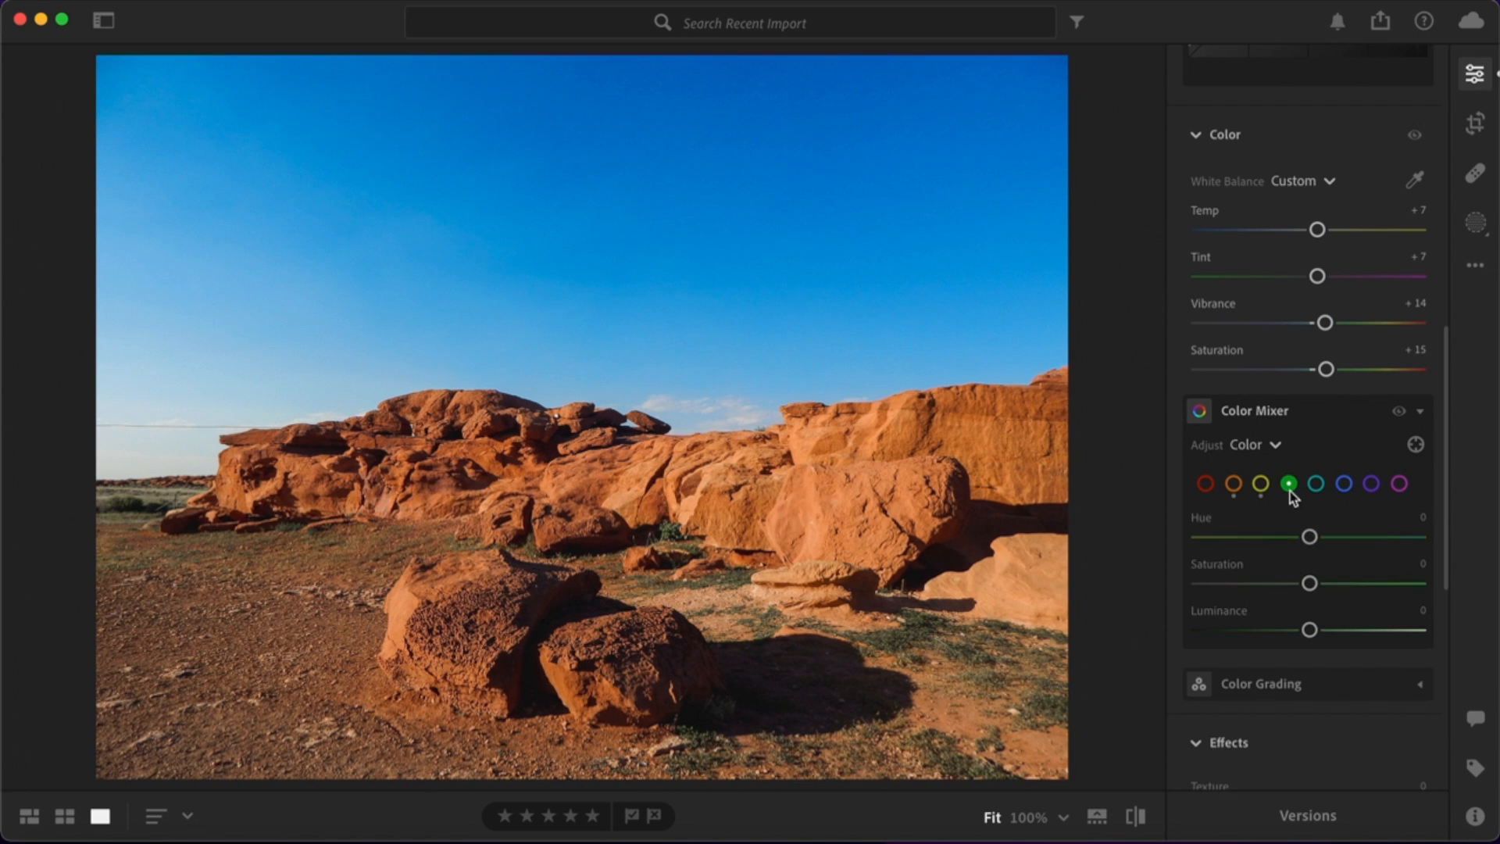
drag(1312, 587, 1274, 587)
mouse_move(1309, 537)
mouse_down()
mouse_move(1278, 537)
mouse_move(1378, 539)
mouse_move(1208, 539)
mouse_move(1302, 548)
mouse_up()
Step: In the Color Mixer, set the aquas to saturation +20 and hue +17, and the blues to saturation +59 and hue −9
click(1315, 483)
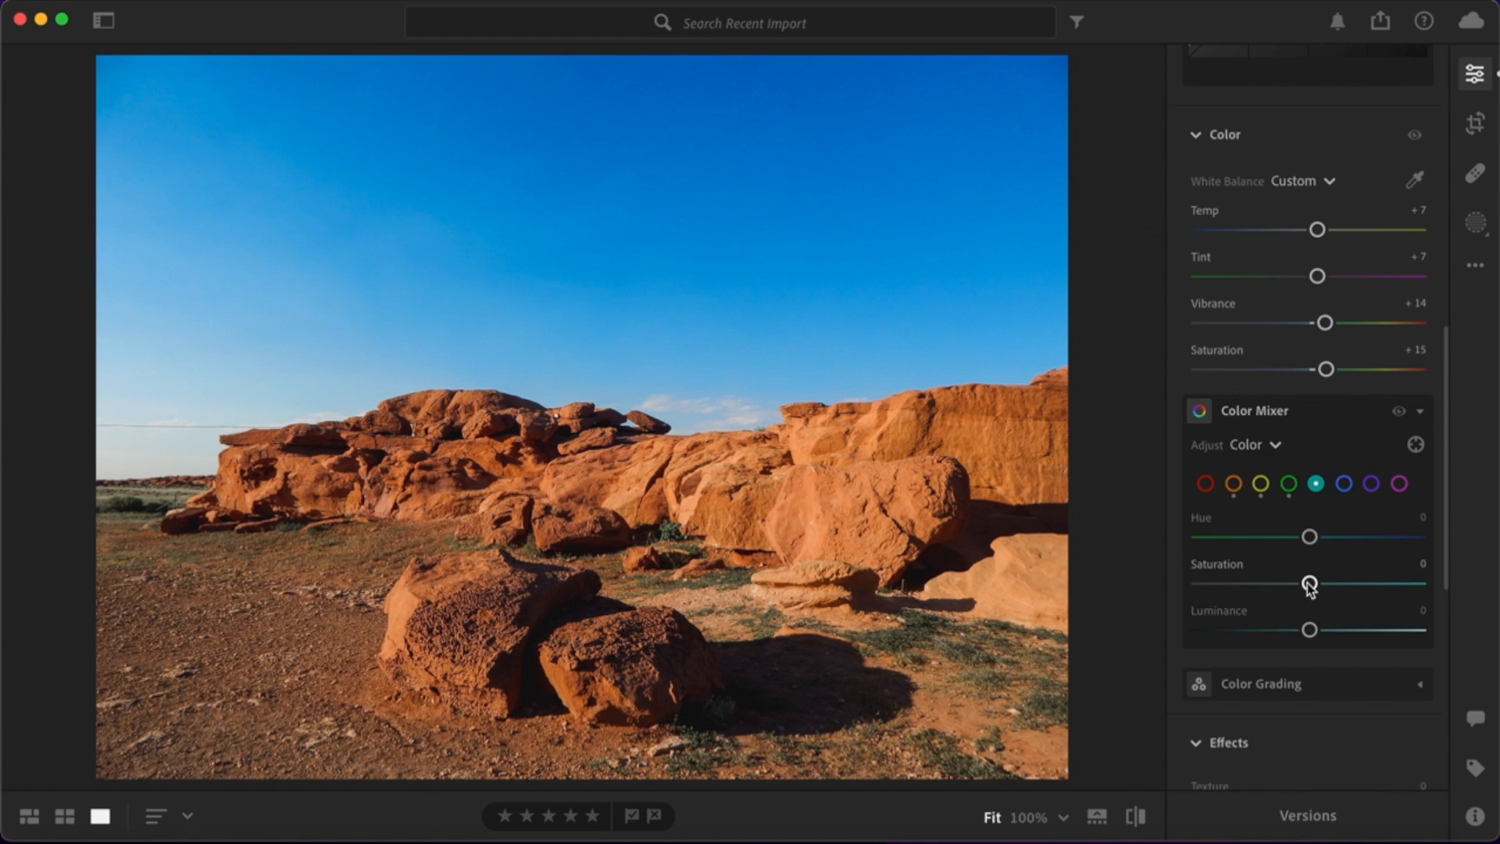
drag(1310, 584, 1330, 551)
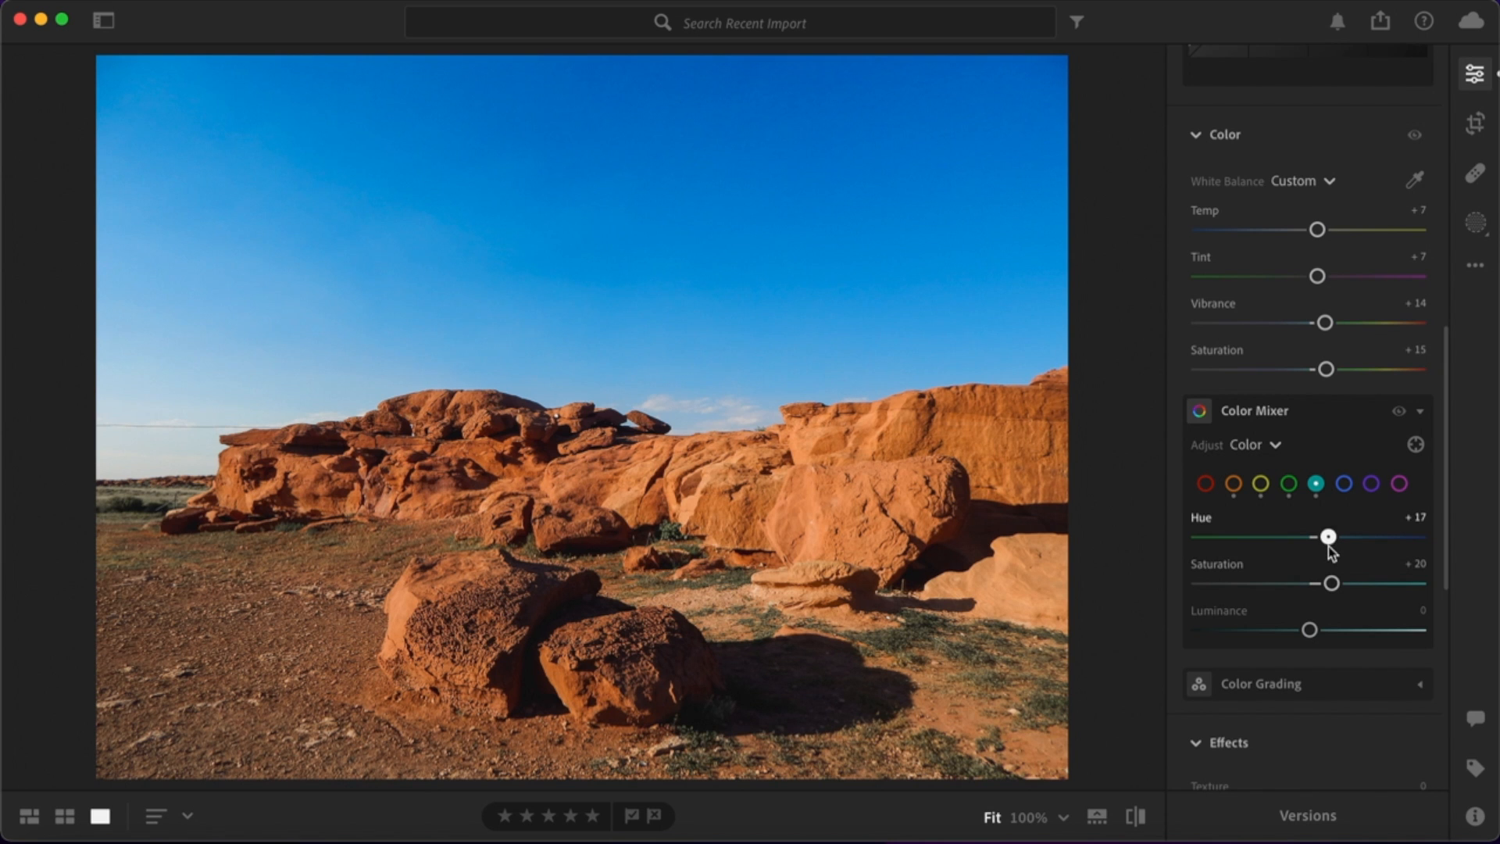
click(1343, 487)
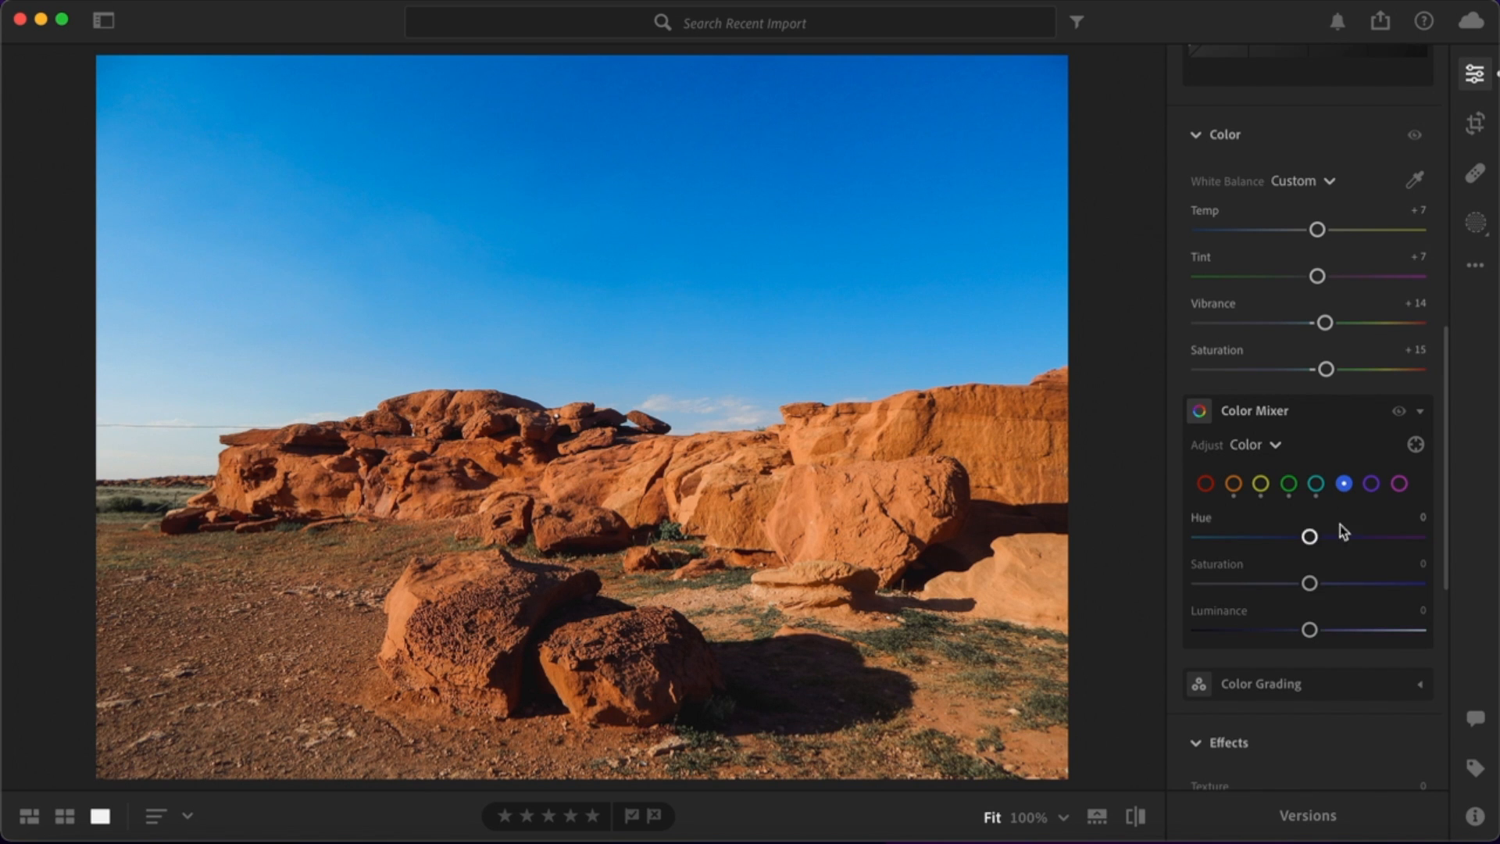
drag(1309, 583, 1373, 585)
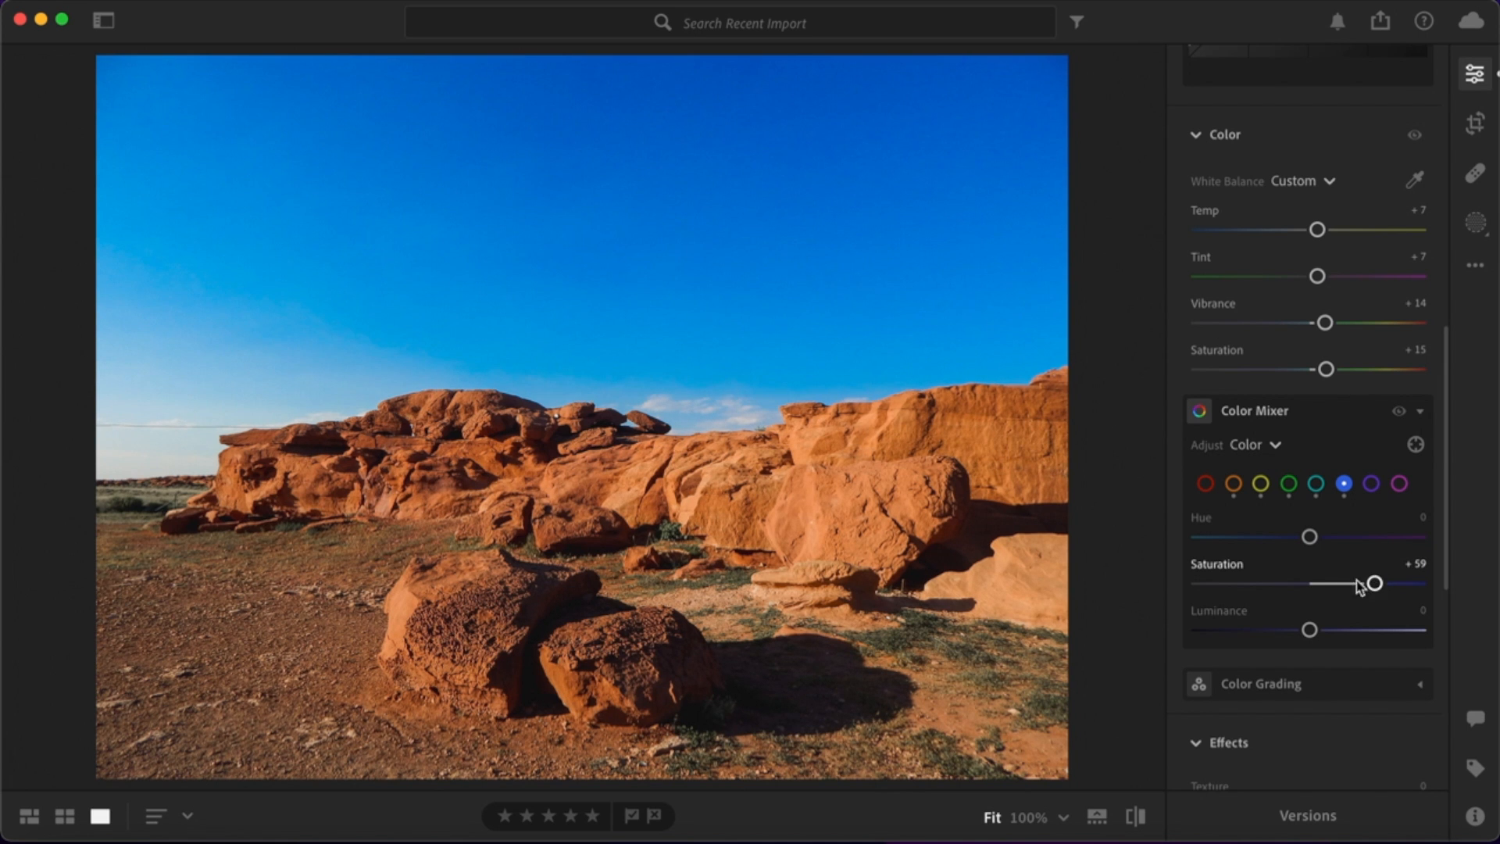
mouse_move(1311, 539)
mouse_down()
mouse_move(1344, 540)
mouse_move(1305, 552)
mouse_up()
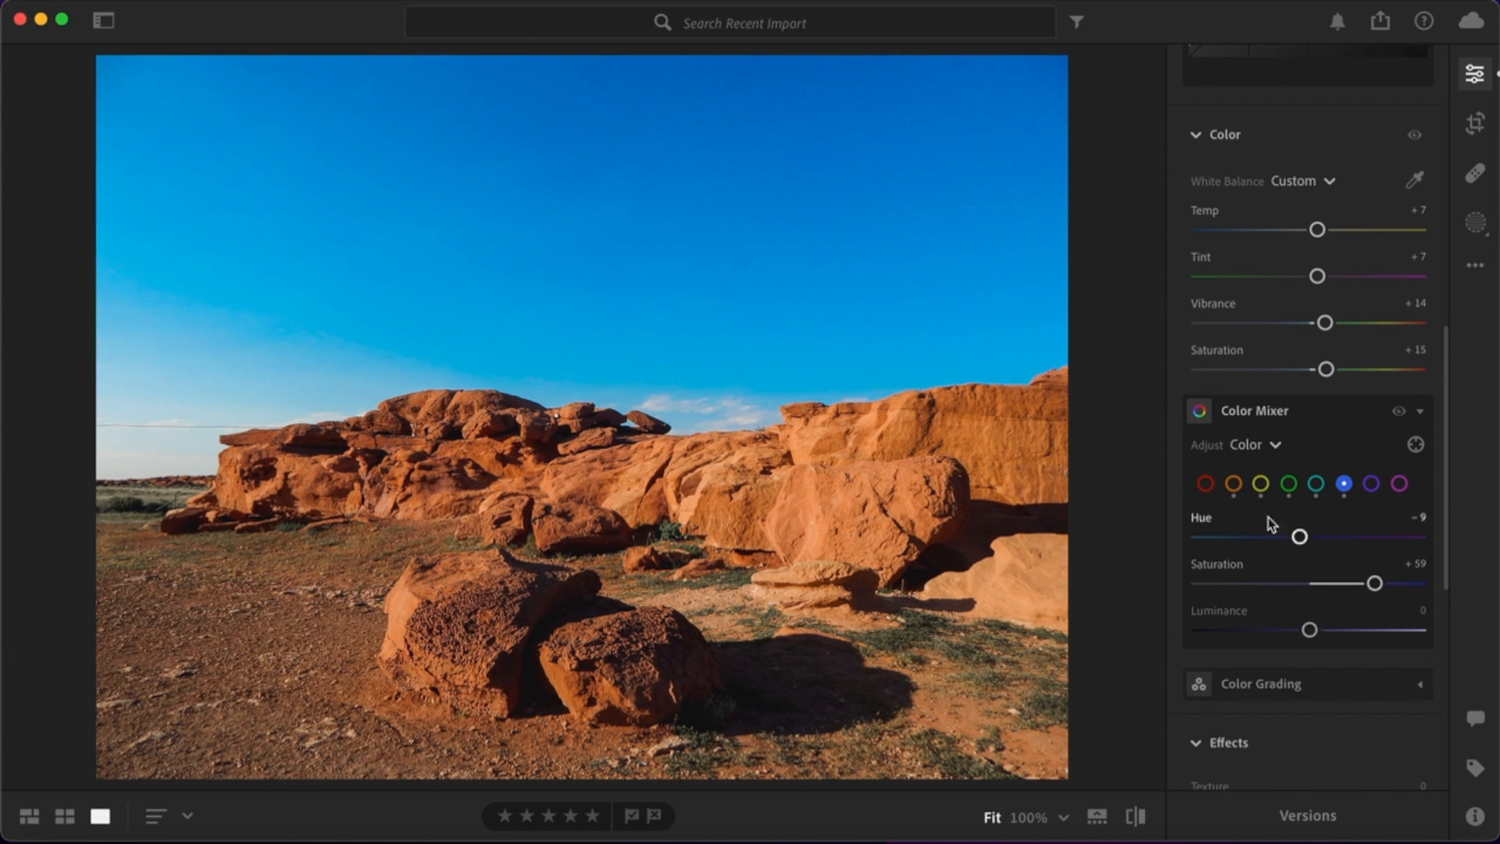
Step: Reduce the saturation of the oranges further to −21 in the Color Mixer
click(1233, 484)
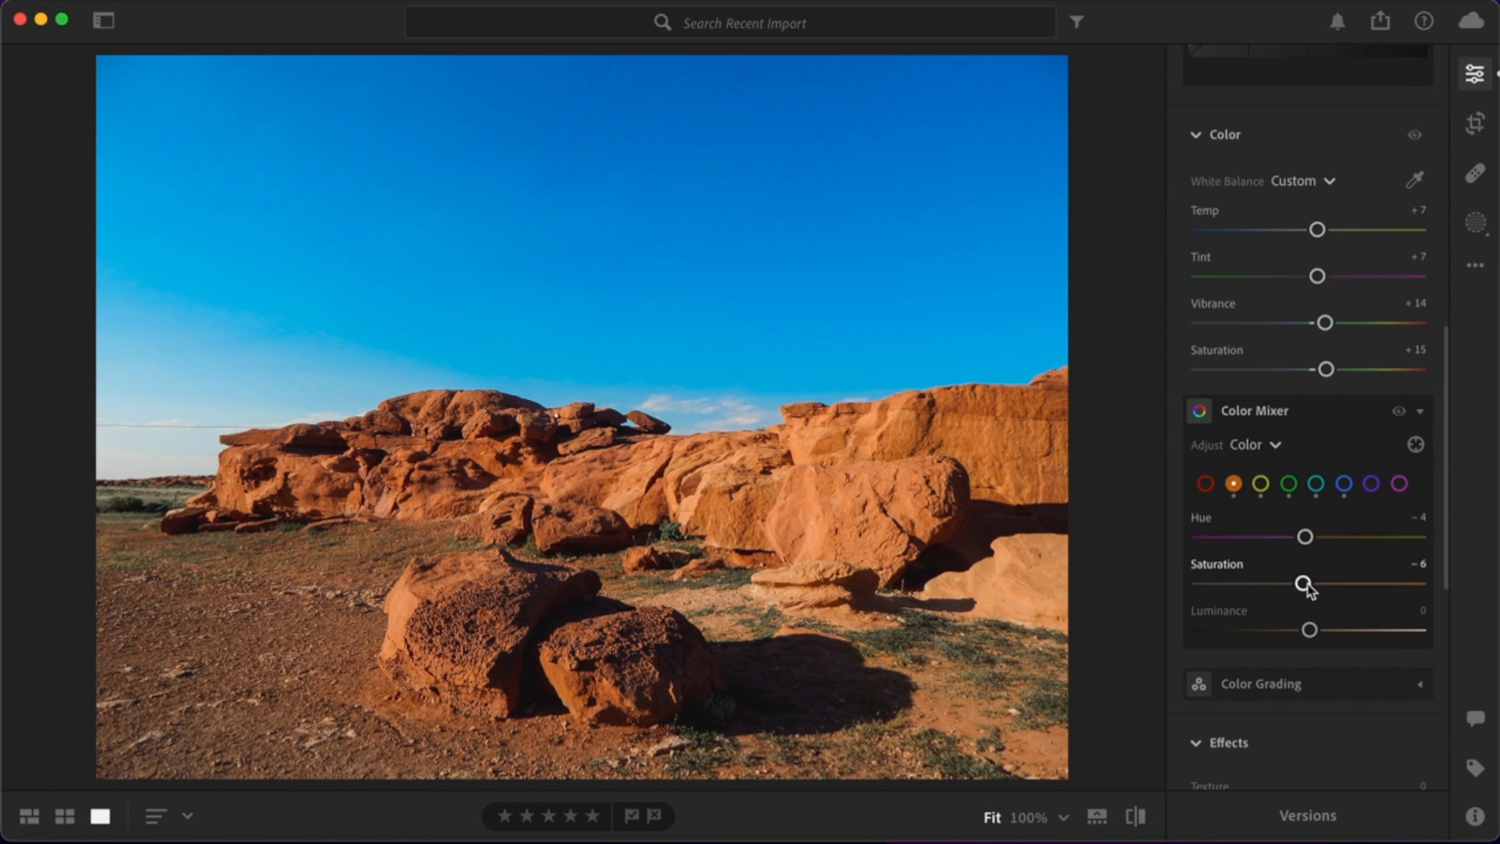
drag(1301, 584, 1289, 586)
scroll(1290, 603, down, 2)
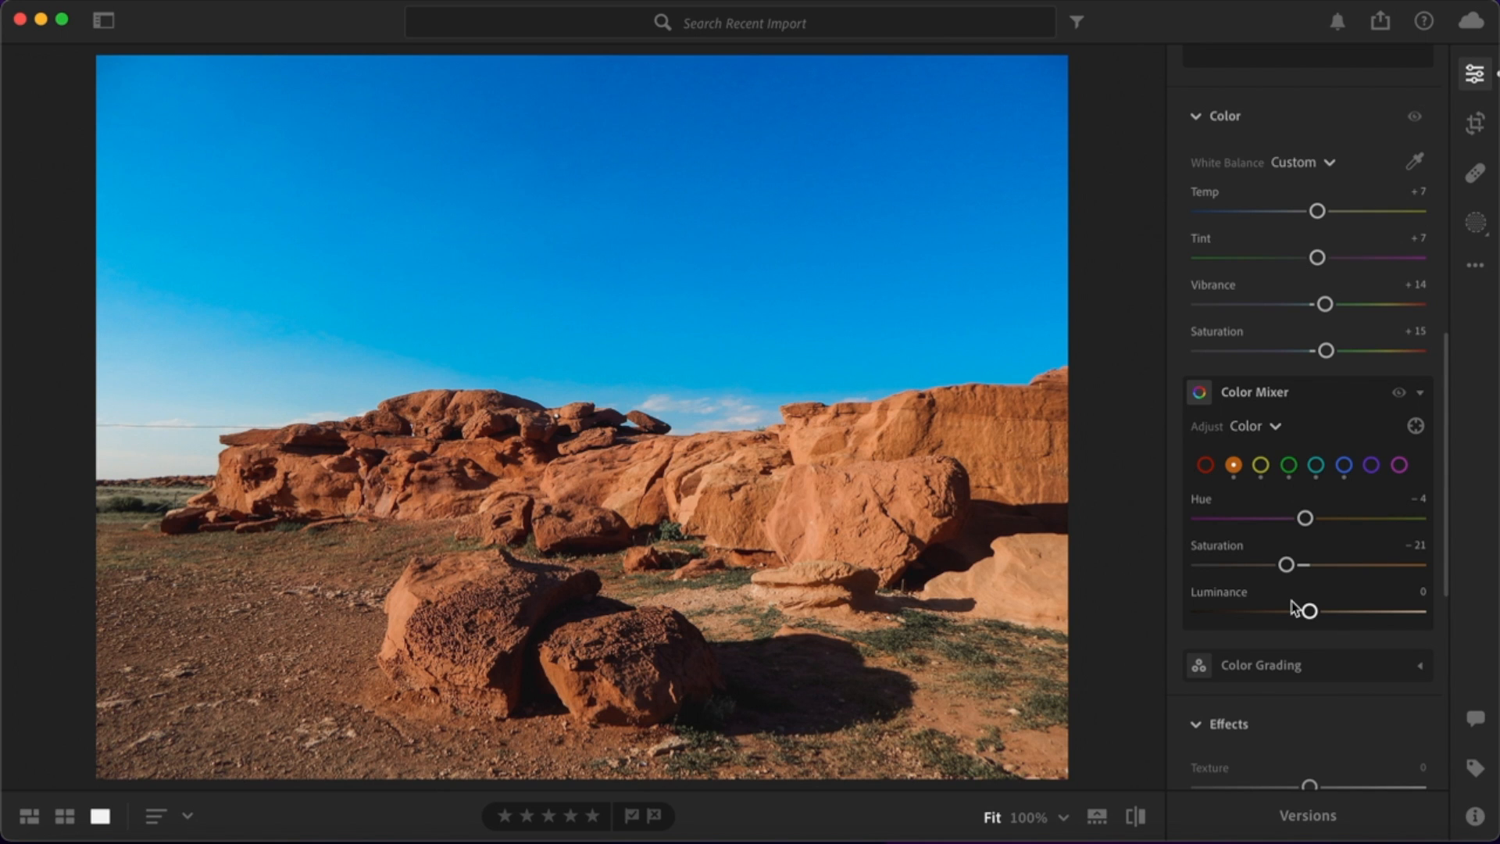
Step: Add grain to the photo in the Effects settings by setting Grain to 10
scroll(1293, 608, down, 5)
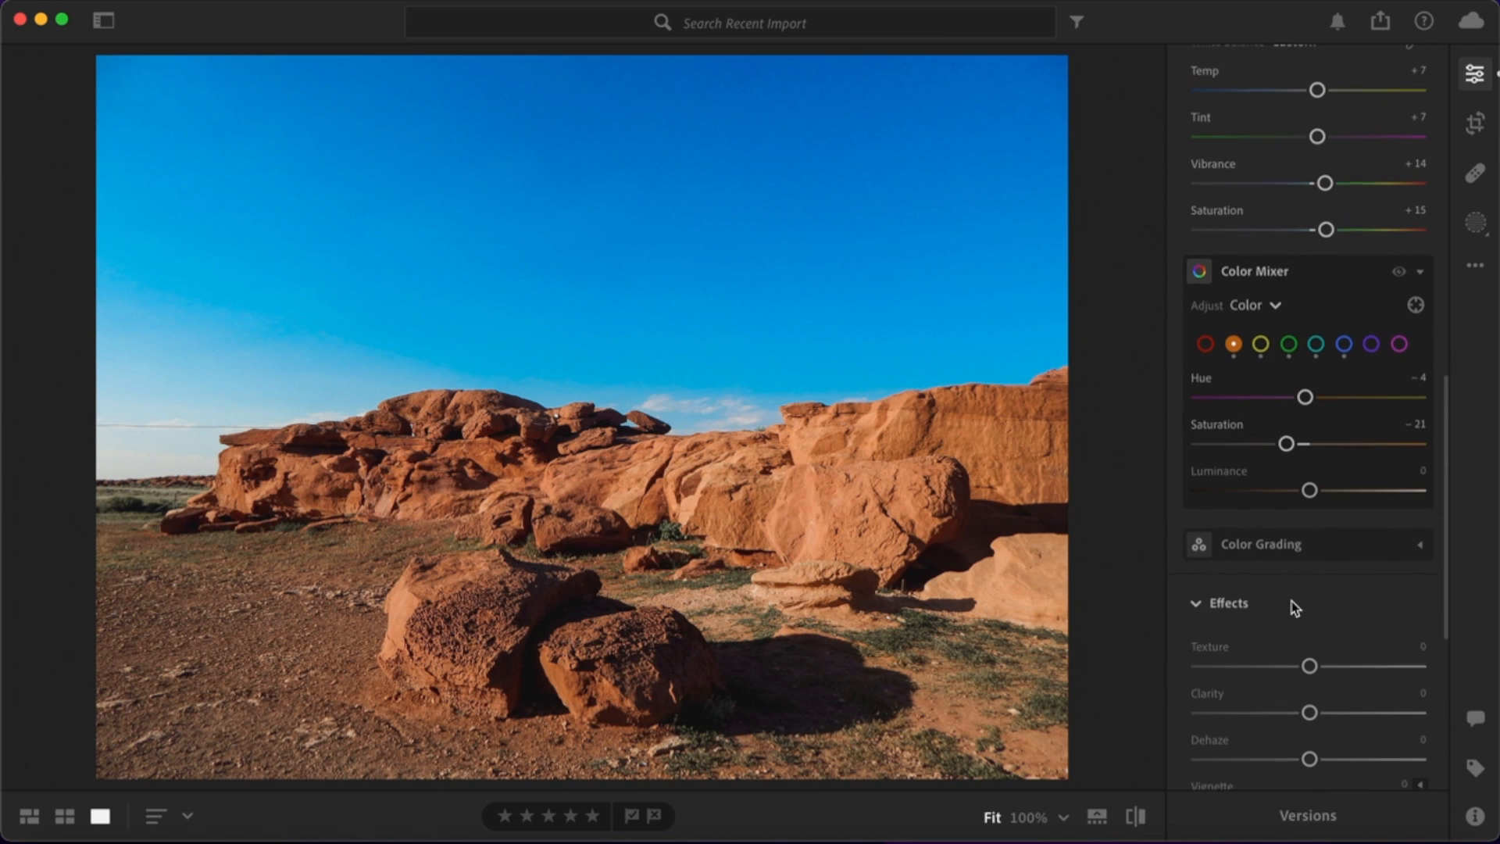
scroll(1294, 608, down, 5)
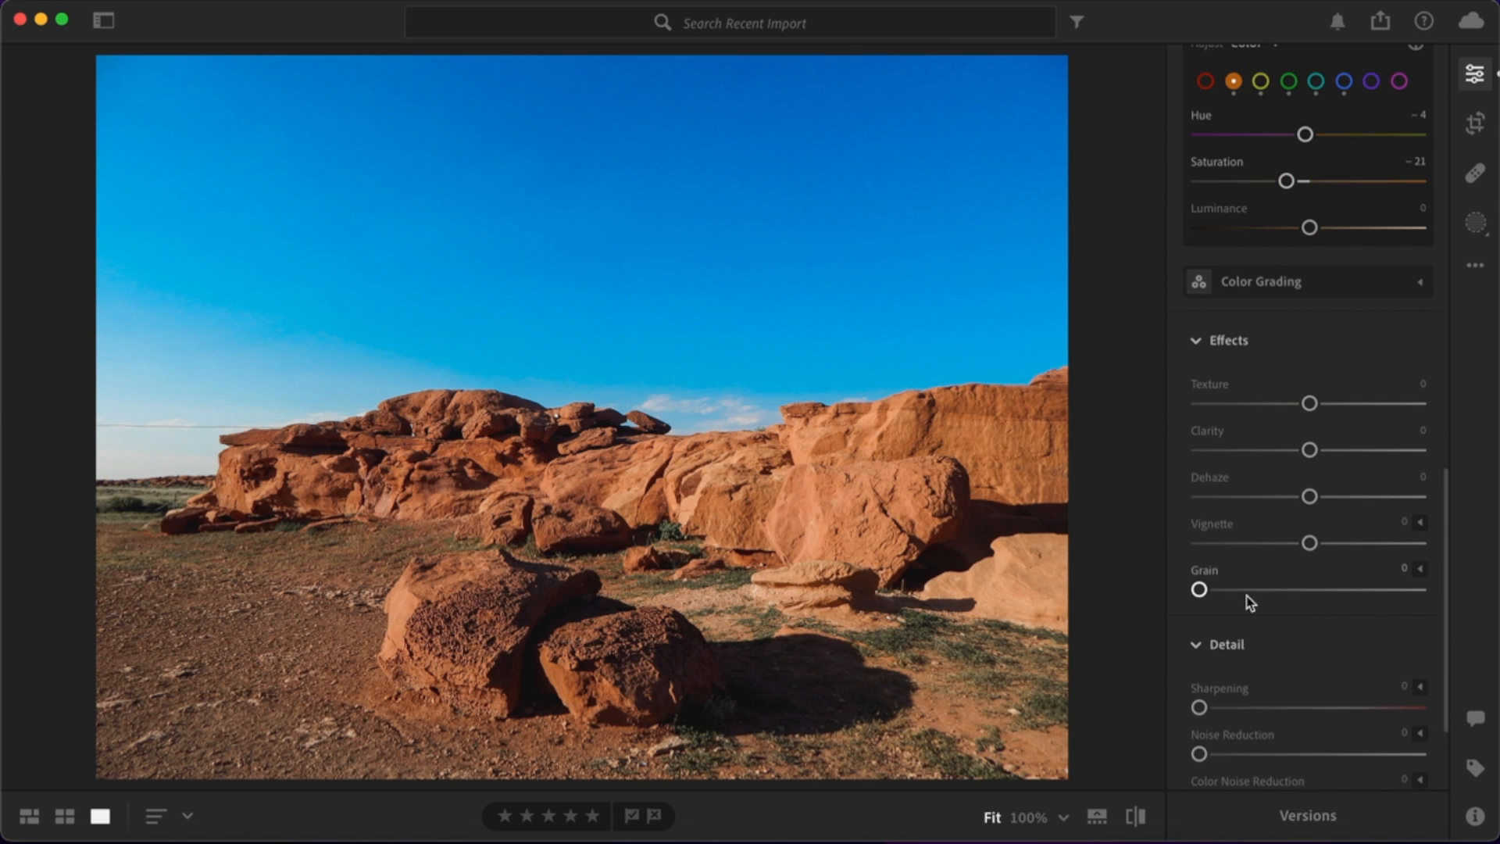
drag(1197, 591, 1228, 595)
scroll(1325, 642, down, 4)
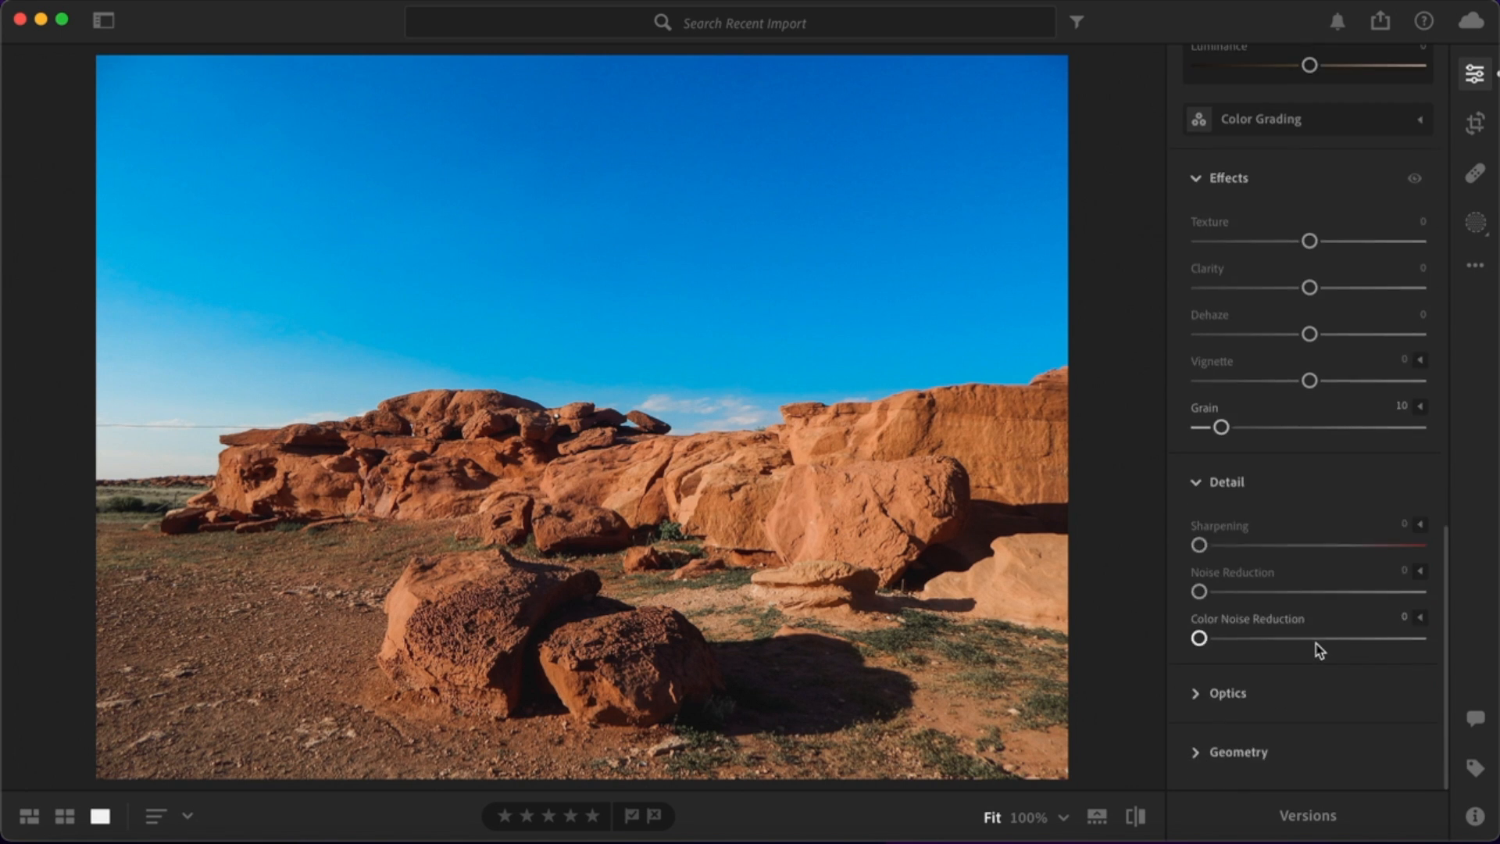
Step: Compare the edited photo with the original by switching between the two views several times, ending on the edited version
scroll(1303, 653, up, 20)
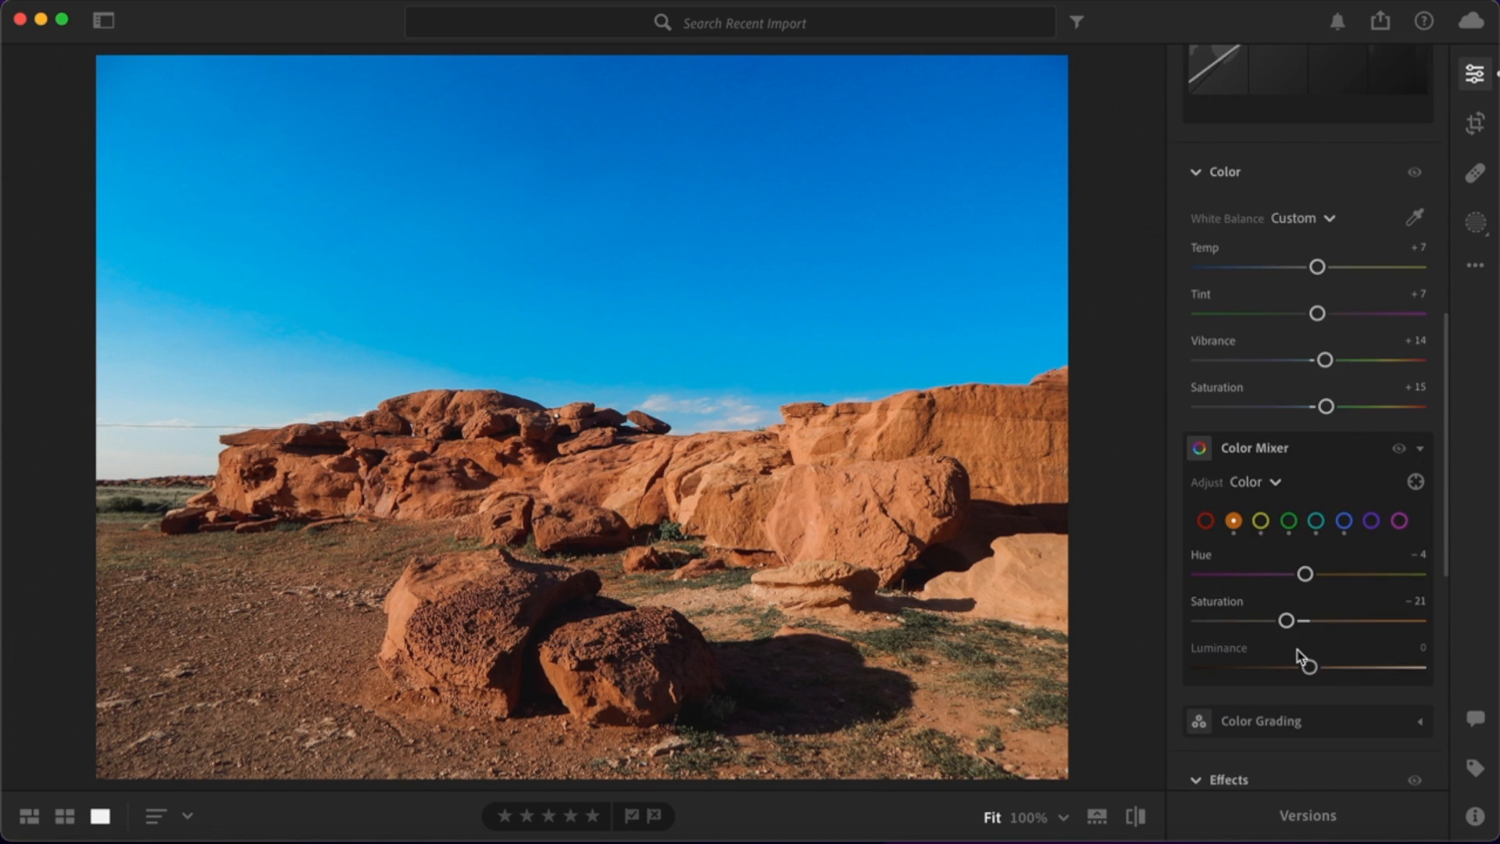
scroll(1299, 654, up, 8)
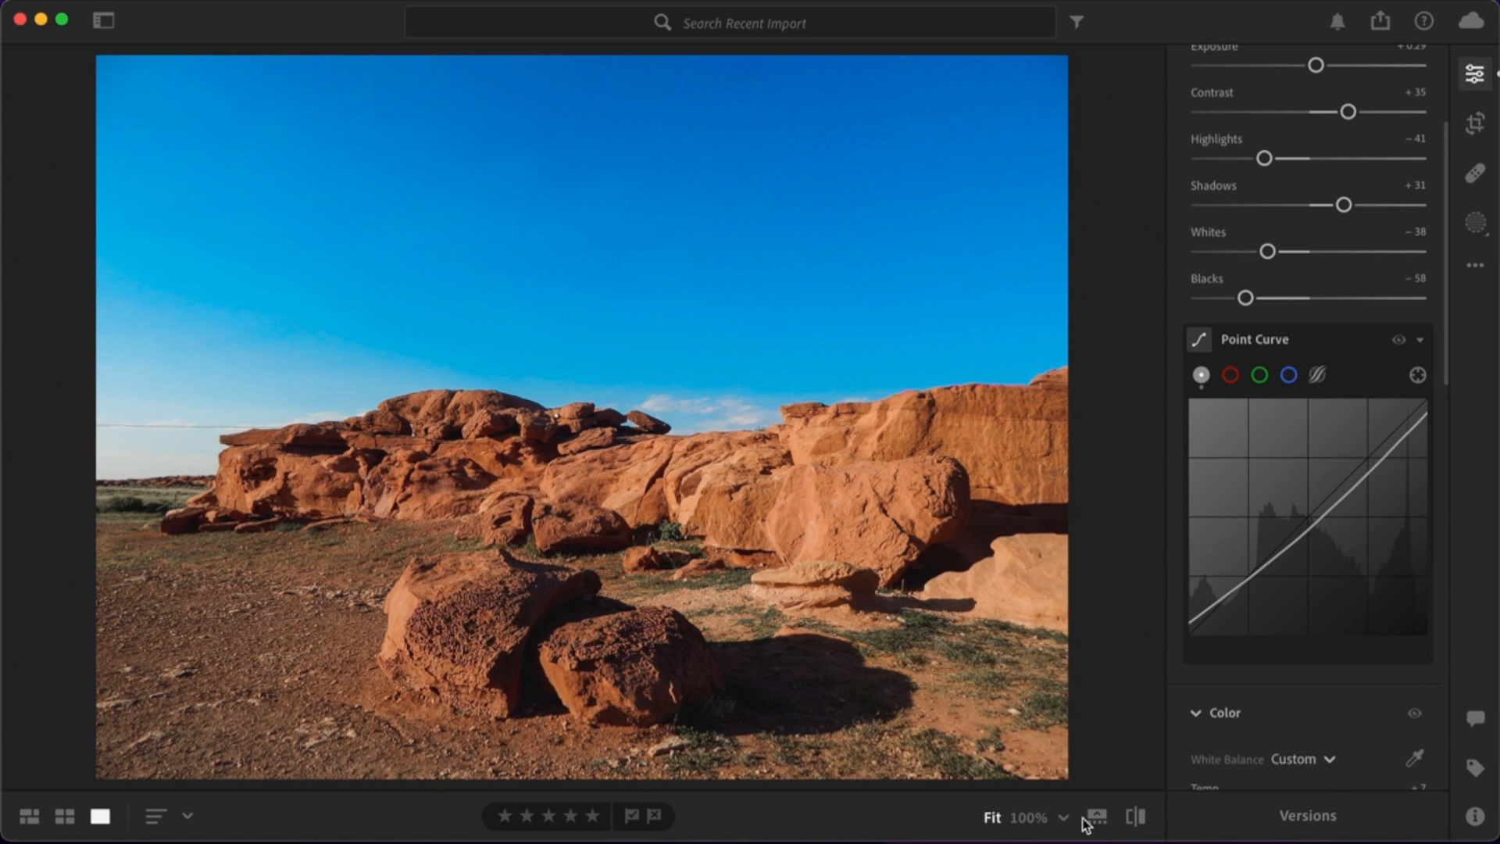
click(1135, 816)
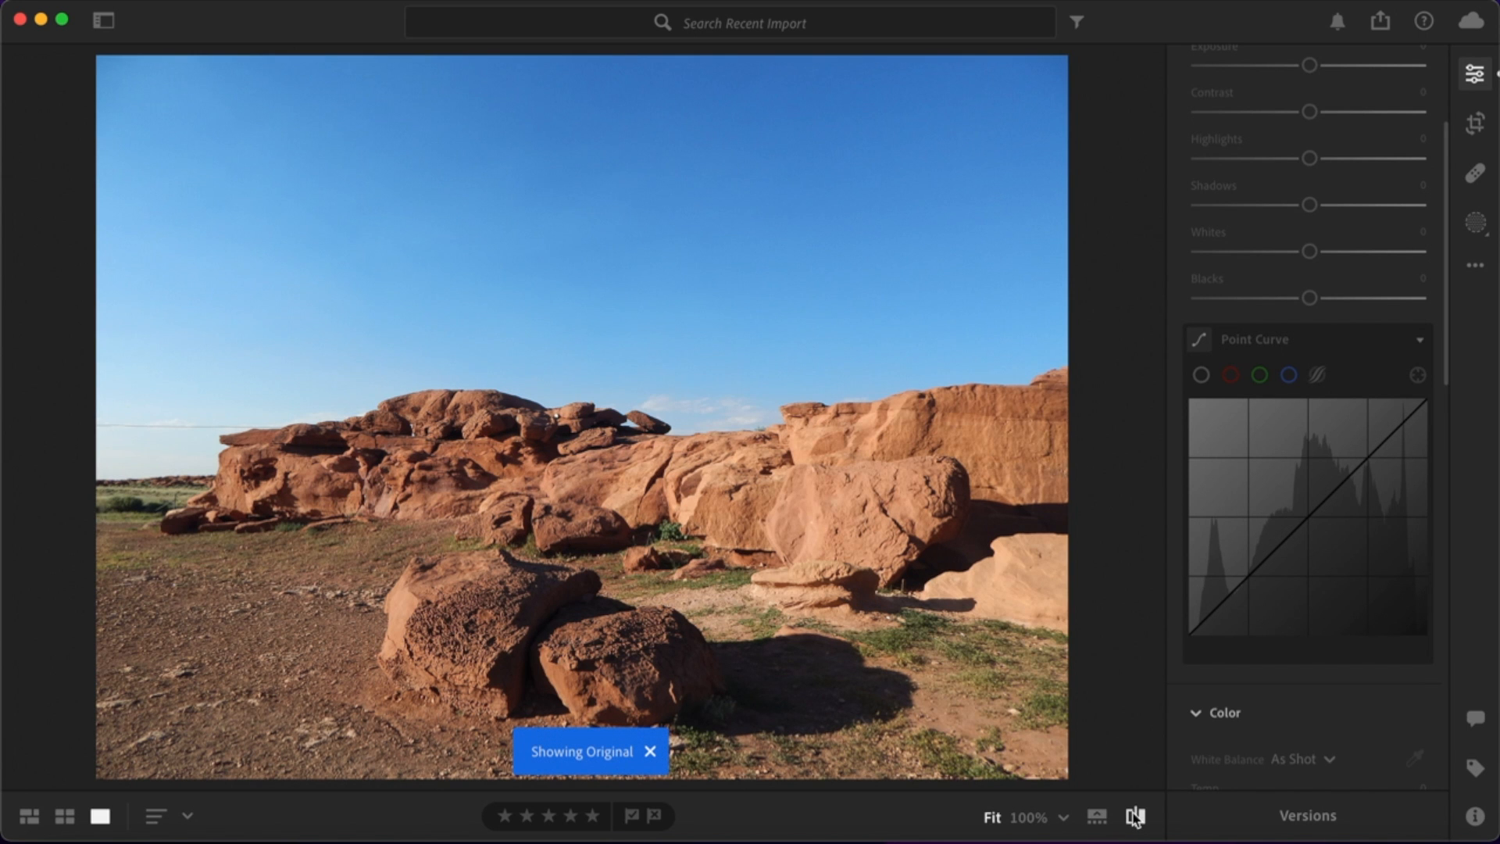
click(1137, 816)
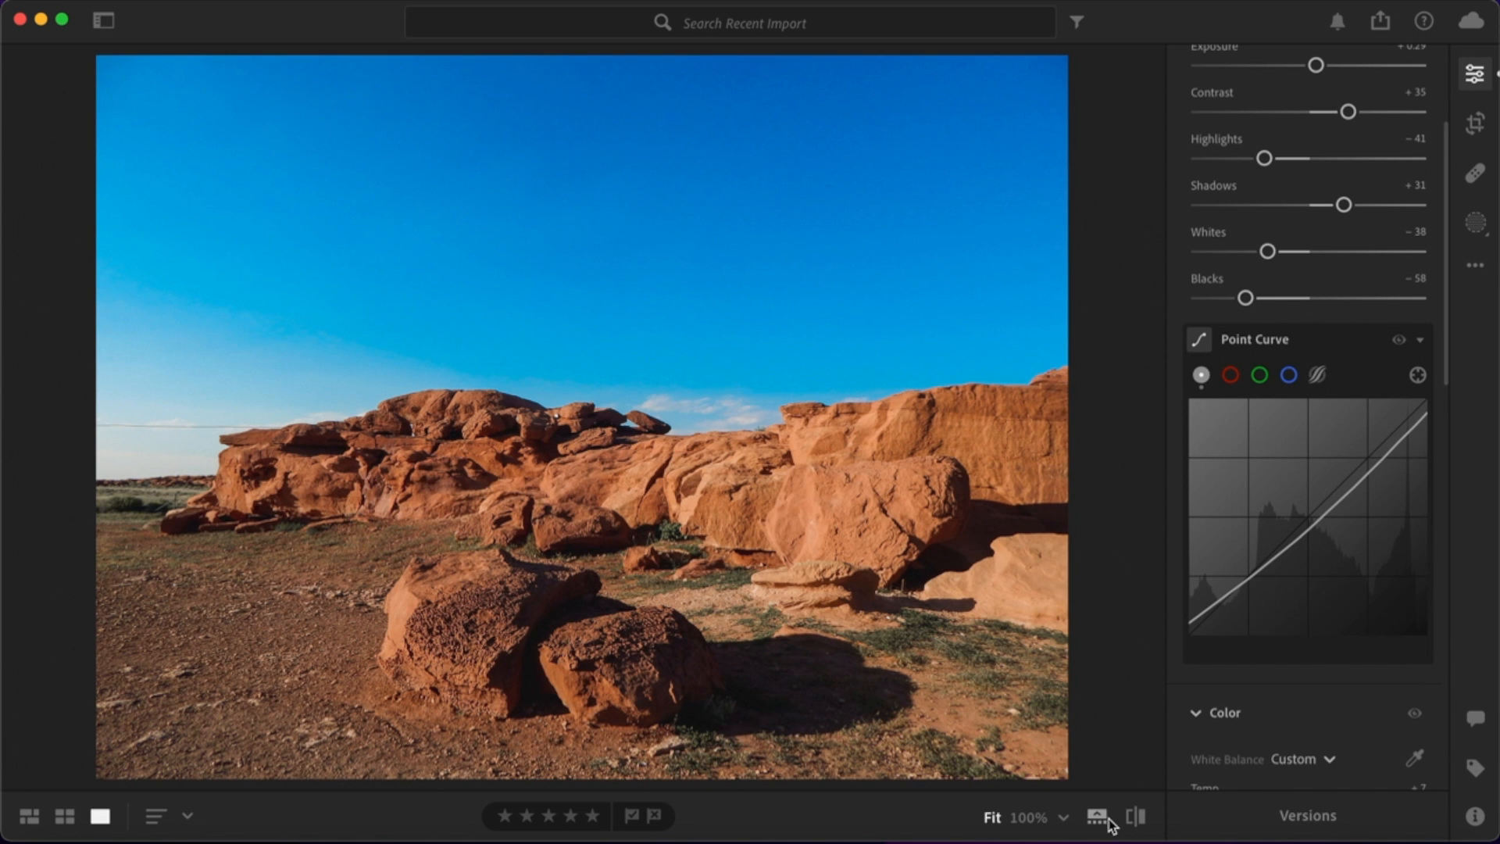
click(1135, 816)
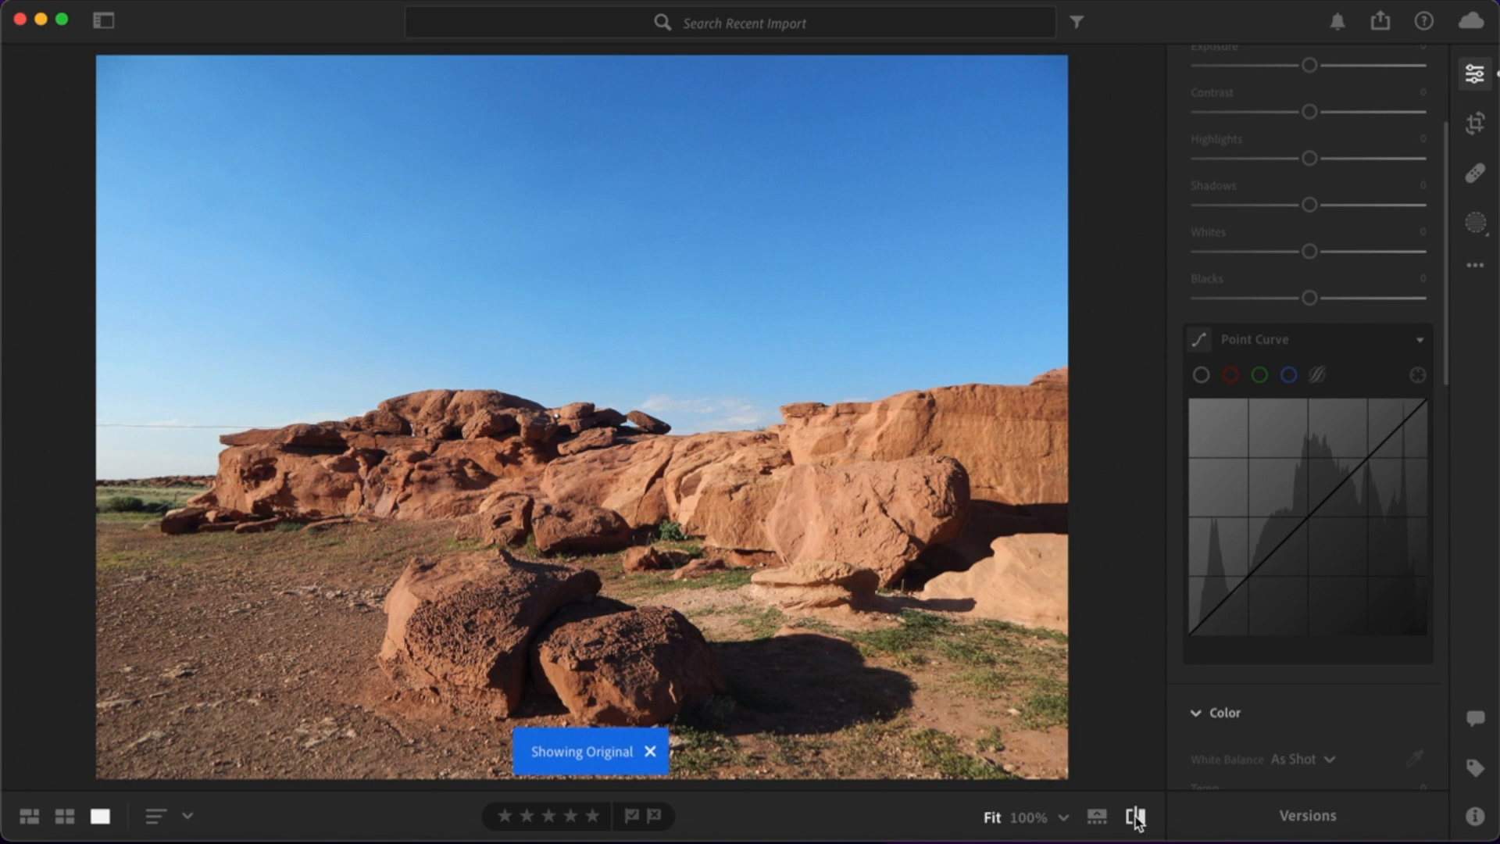
click(1137, 817)
click(1137, 816)
click(1137, 817)
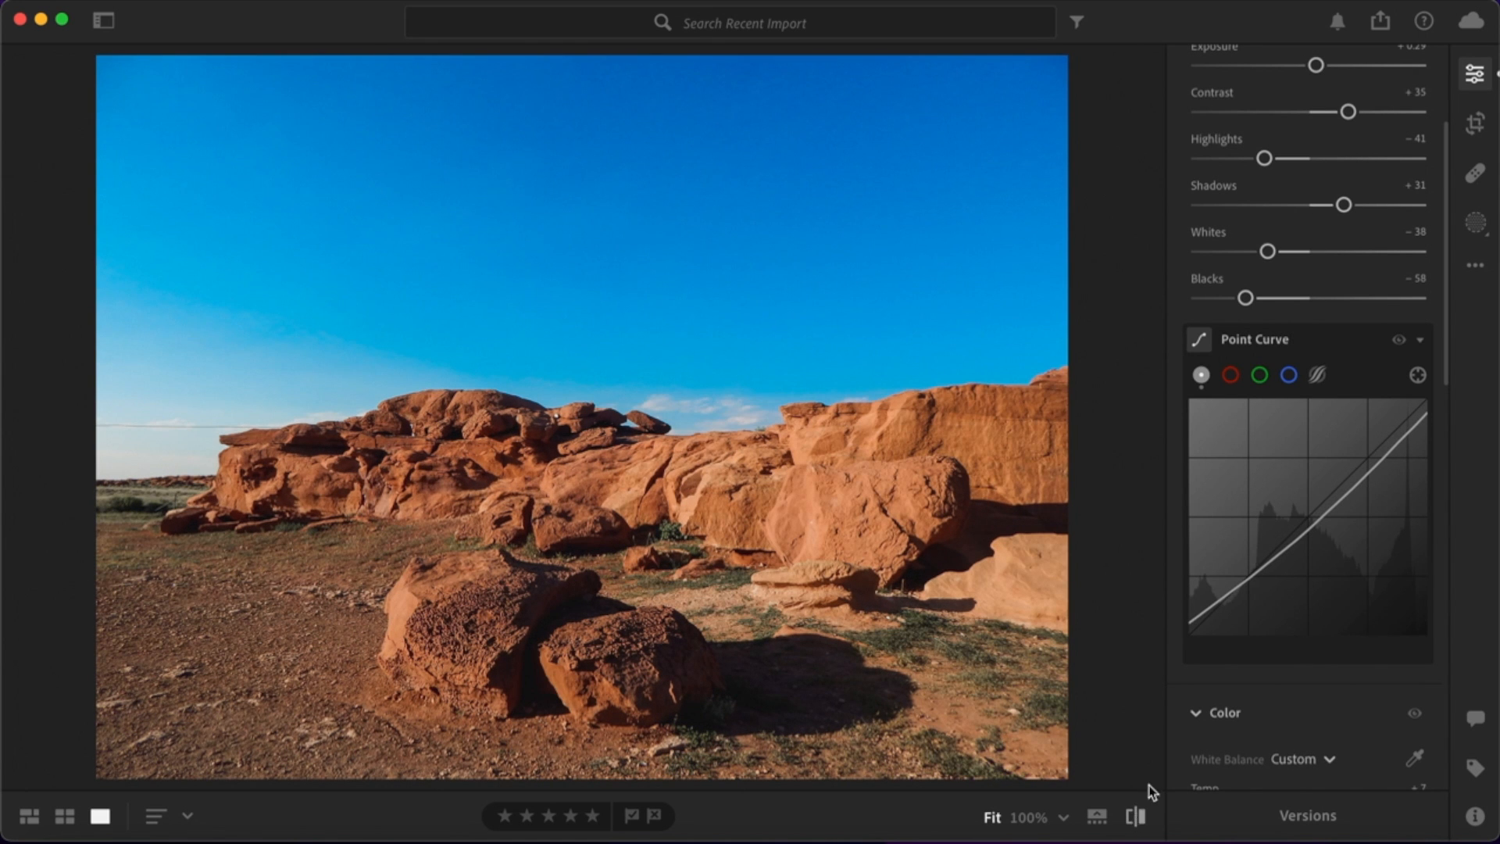